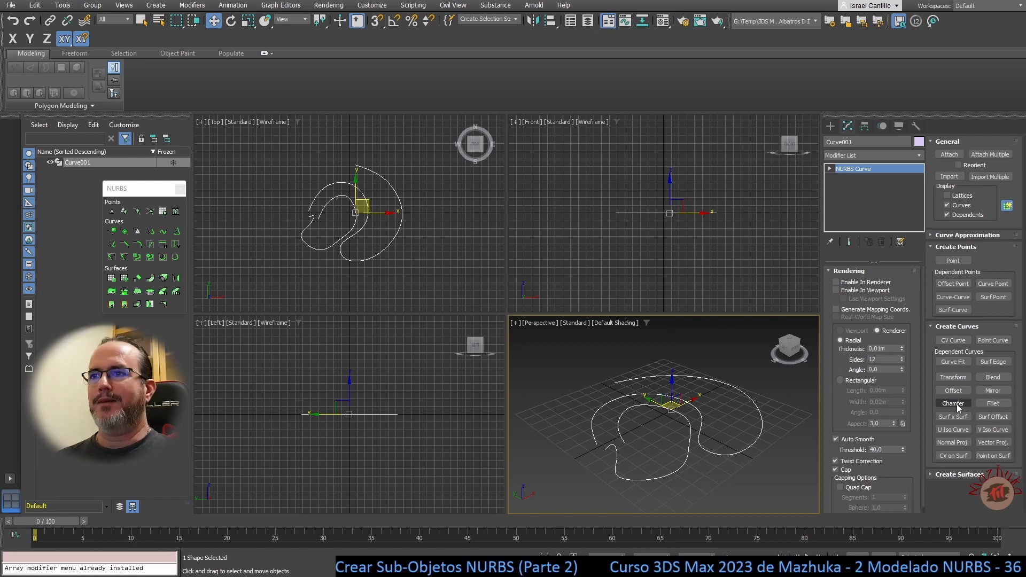
Create a chamfer curve between the neighbouring open ends of the outer and inner curves
click(957, 404)
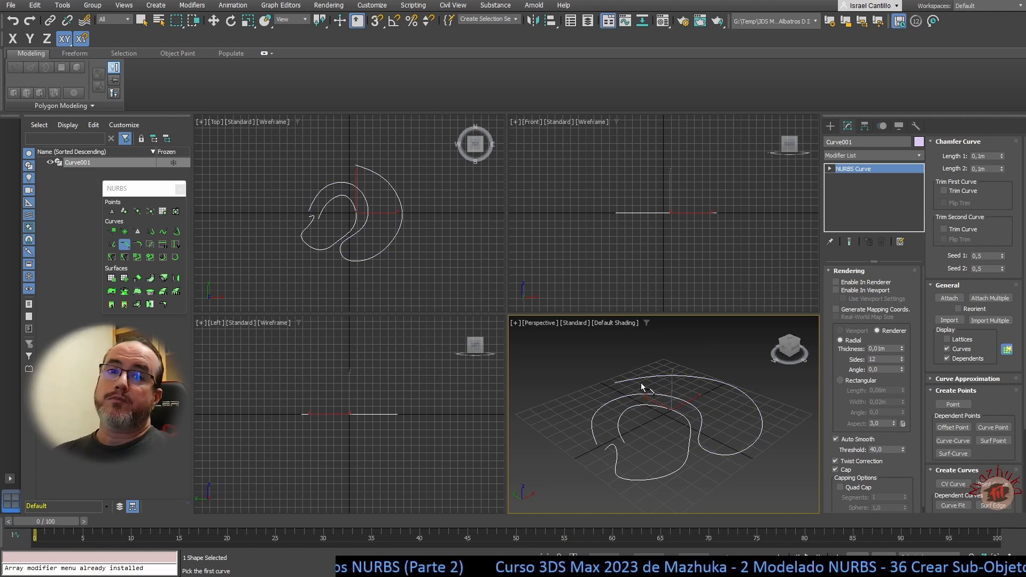
click(597, 442)
click(602, 454)
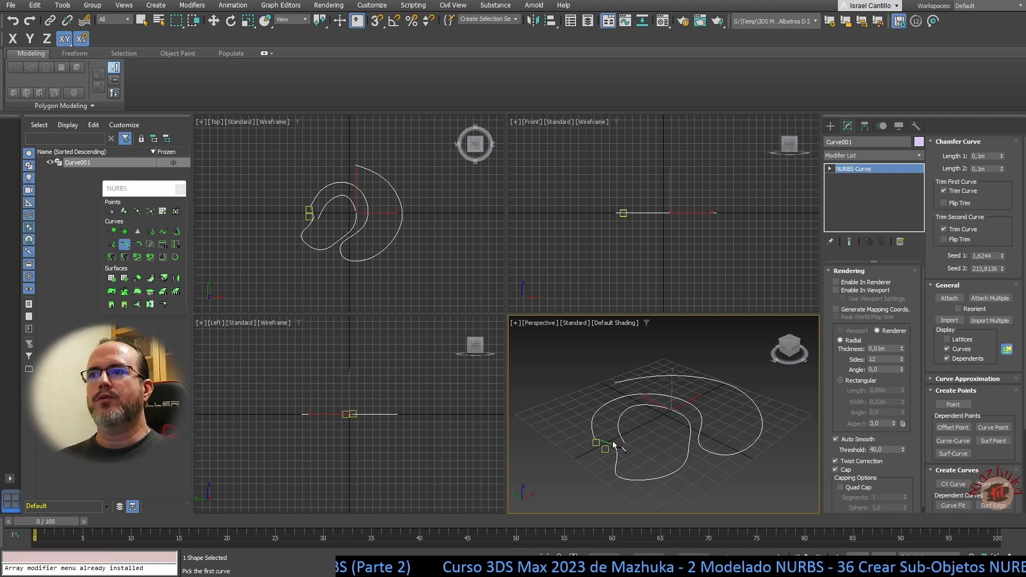
Set the chamfer's Length 1 to 0.101 m
scroll(591, 451, up, 5)
scroll(590, 455, down, 1)
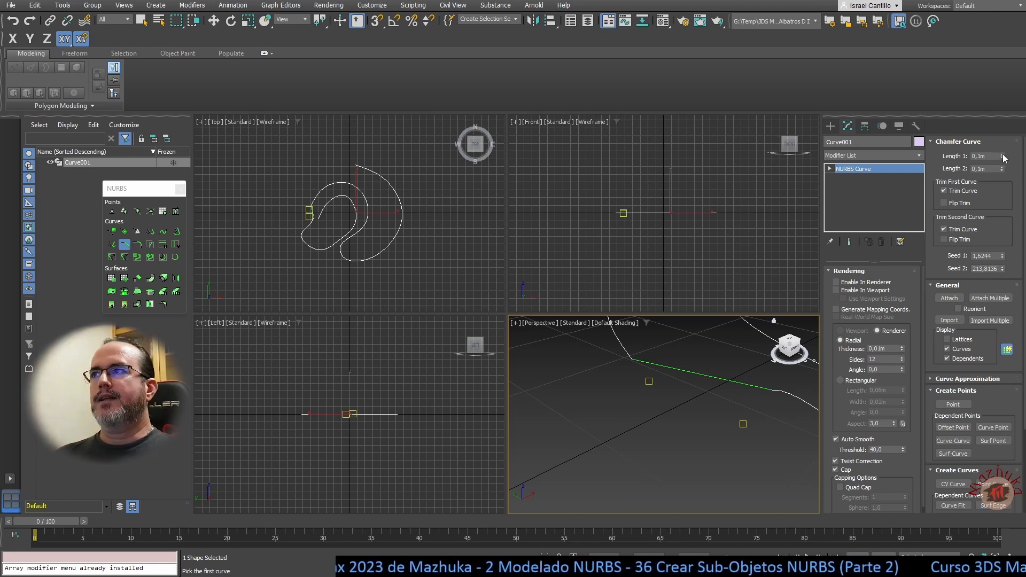
mouse_move(1002, 160)
mouse_down()
mouse_move(1001, 140)
mouse_move(1004, 156)
mouse_up()
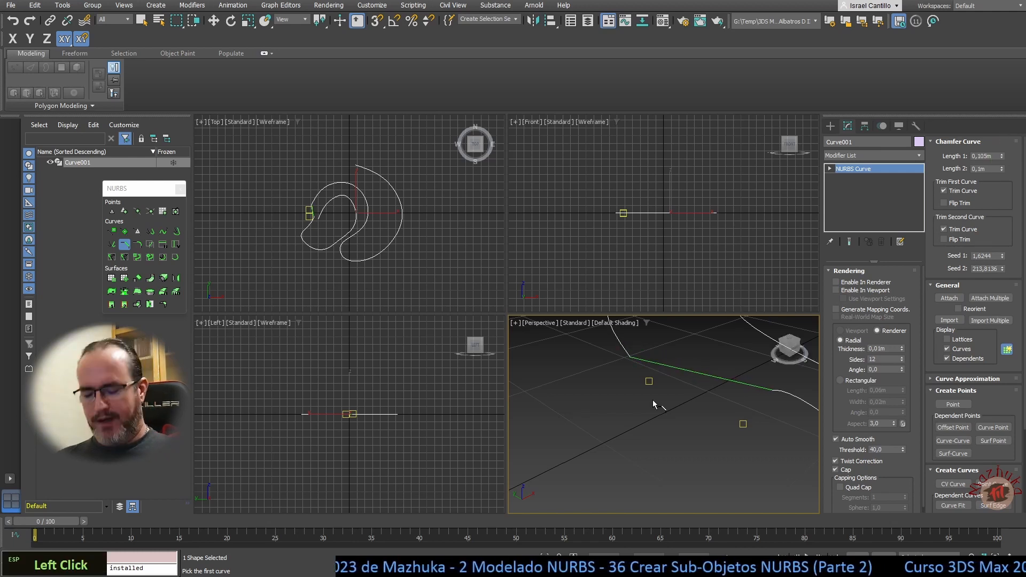
key(alt+w)
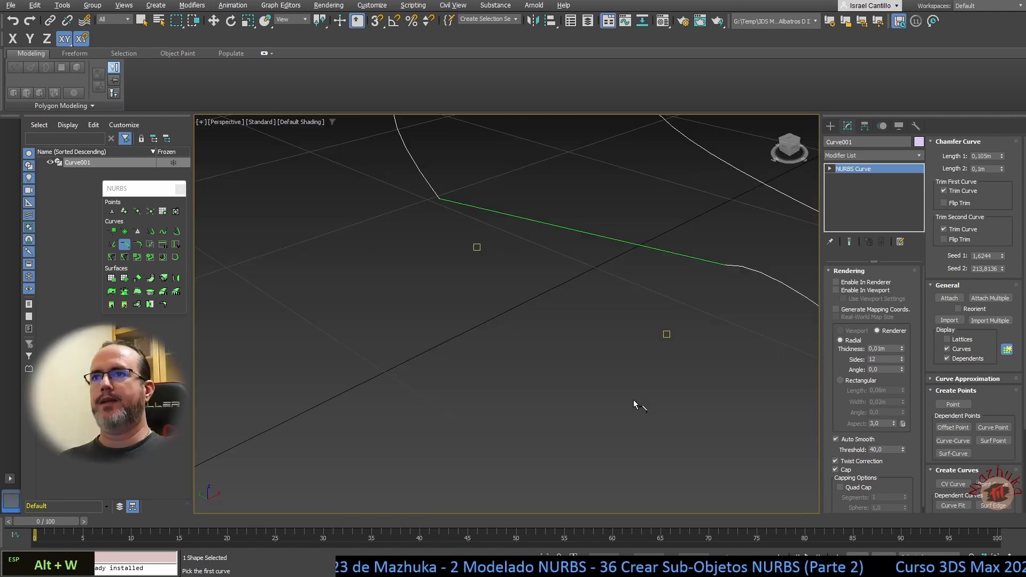
scroll(588, 291, down, 4)
middle_drag(562, 312, 546, 367)
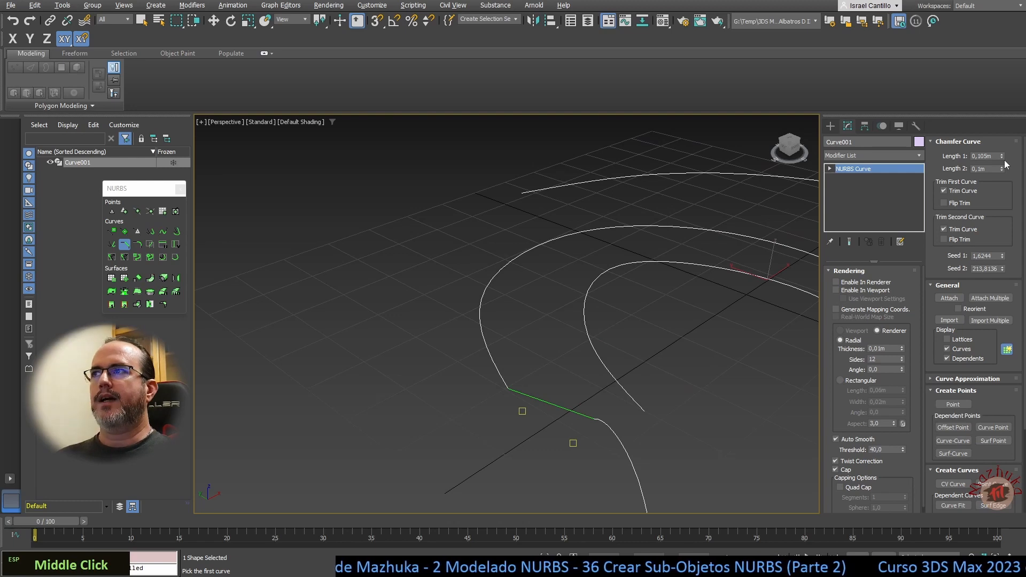
mouse_move(1002, 156)
mouse_down()
mouse_move(999, 131)
mouse_move(1005, 157)
mouse_up()
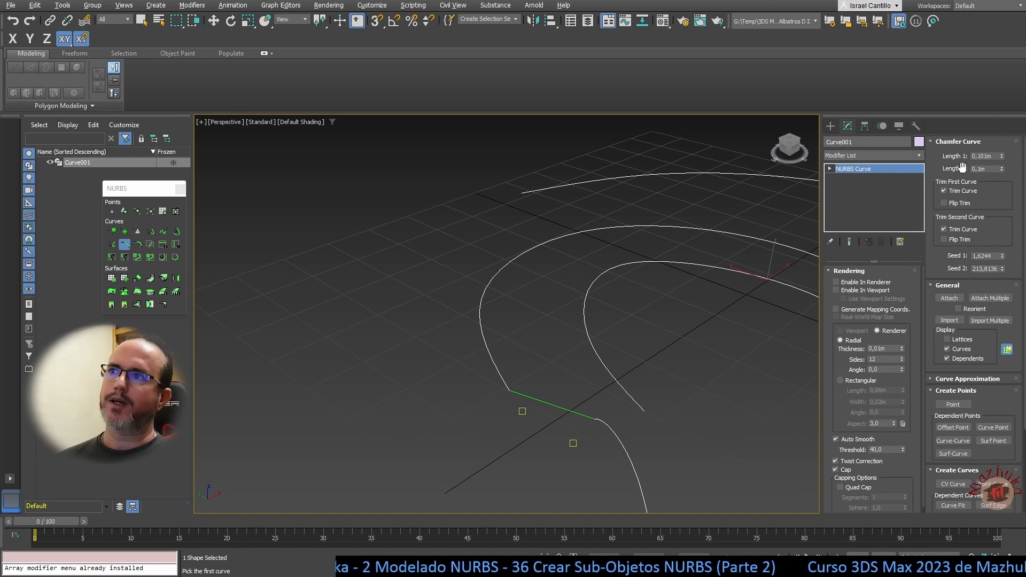
Set the chamfer's Length 2 to 0.041 m
drag(1002, 170, 997, 137)
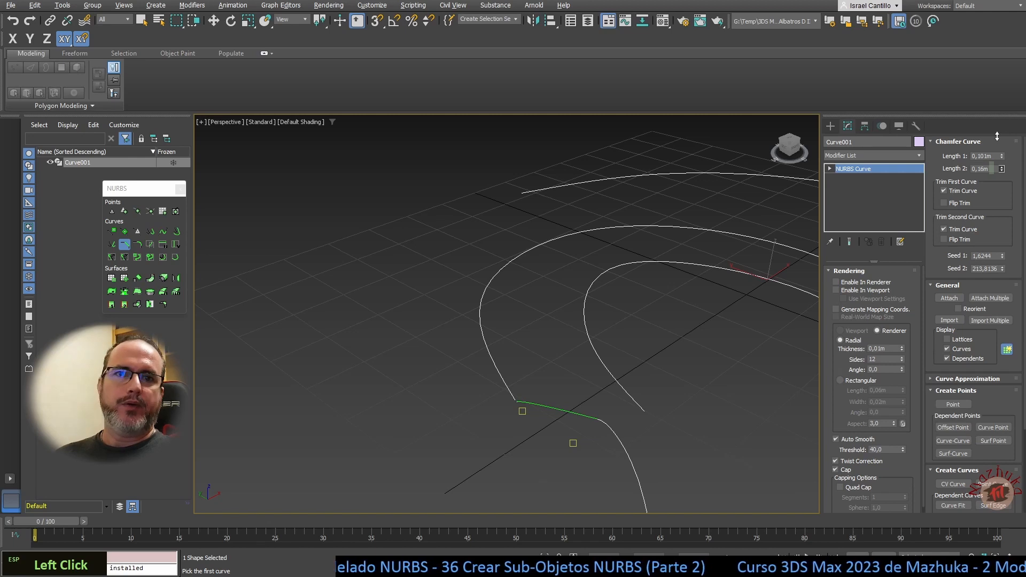
drag(997, 136, 999, 122)
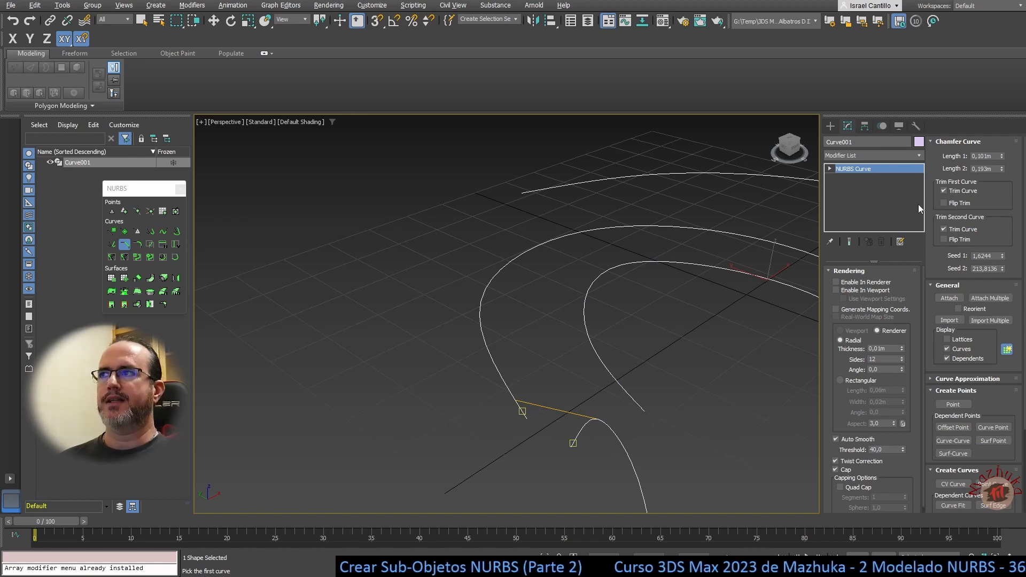
drag(1002, 171, 1009, 251)
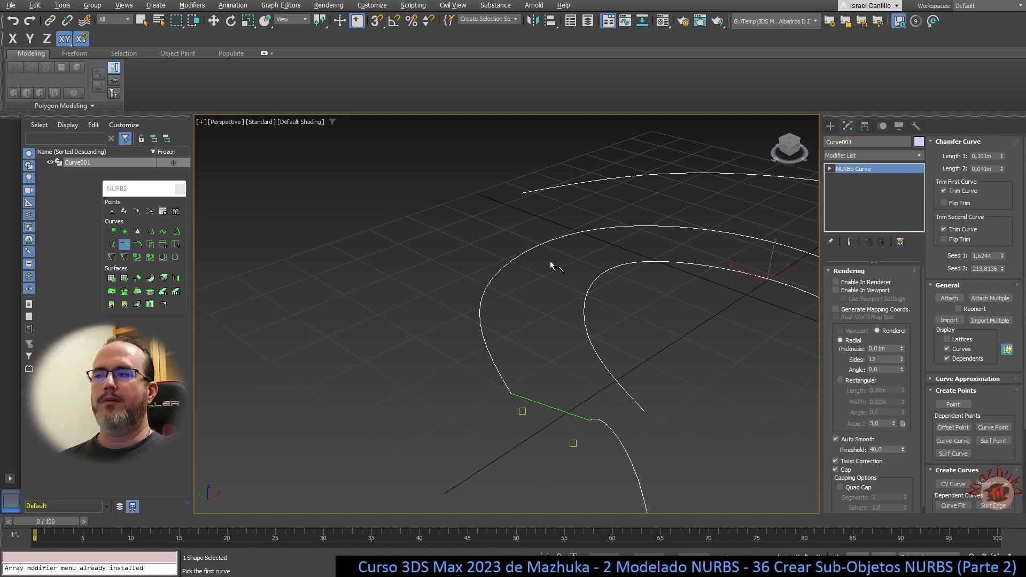
Switch Trim Curve off and back on for the chamfer's first curve and for its second curve
click(529, 241)
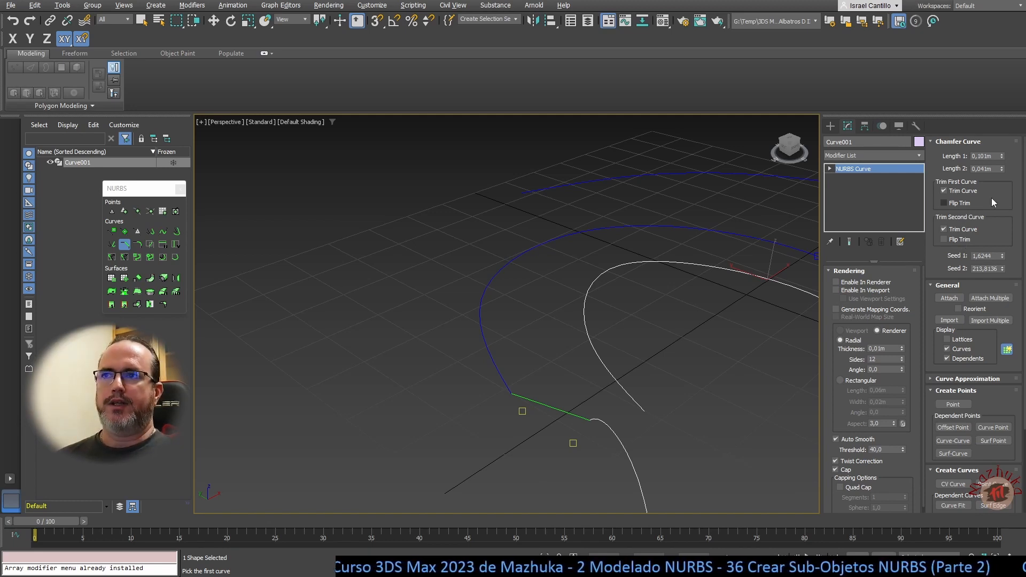
click(943, 191)
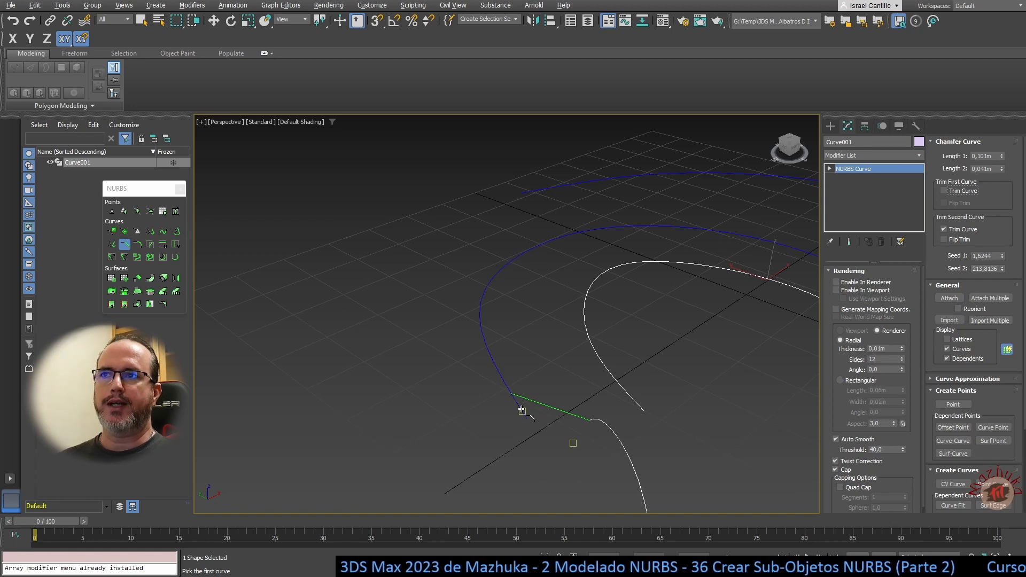
click(942, 192)
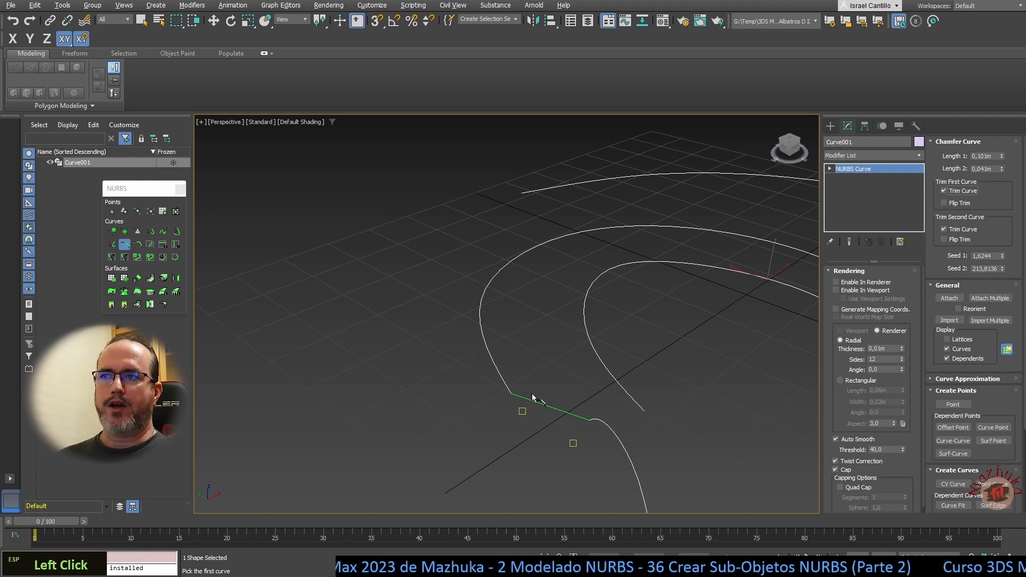
click(943, 229)
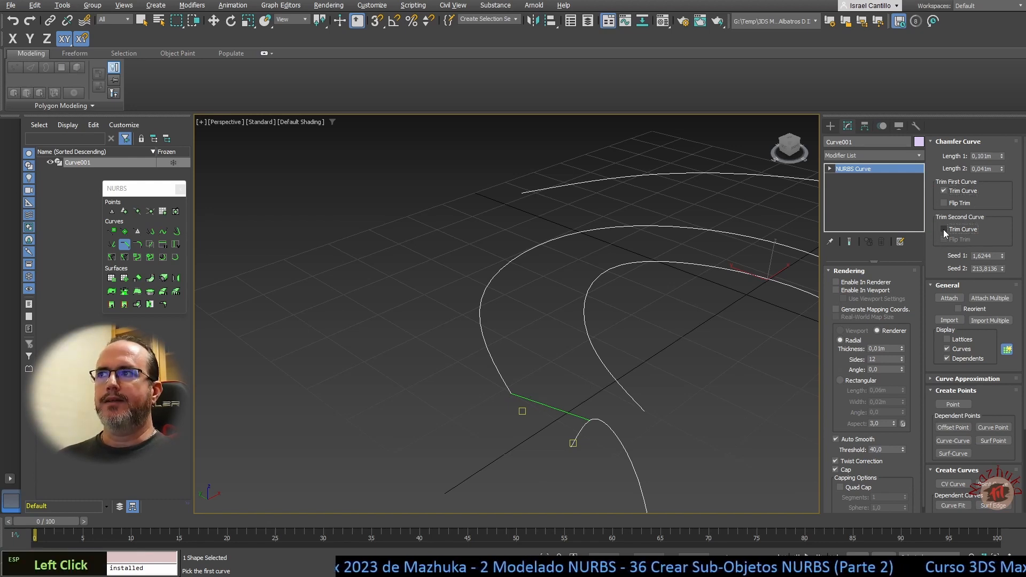
click(944, 230)
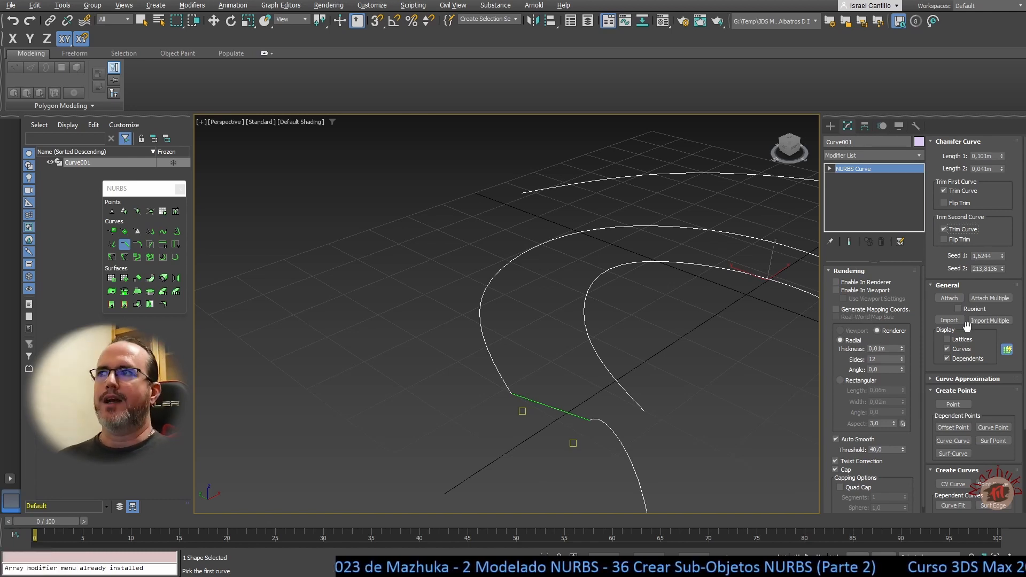
Switch Flip Trim on and back off for the chamfer's second curve and for its first curve, and end the chamfer command
click(943, 240)
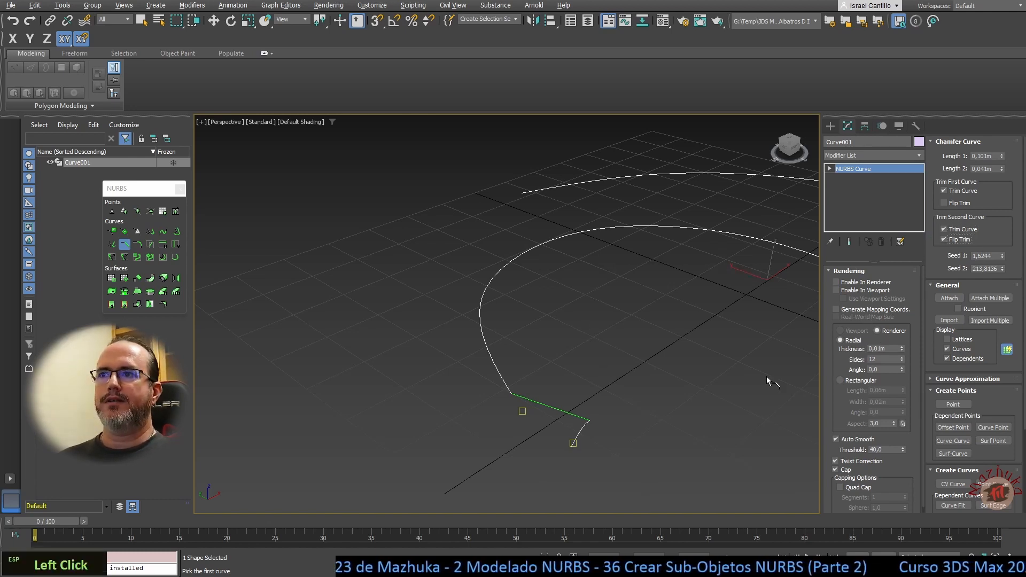
click(590, 421)
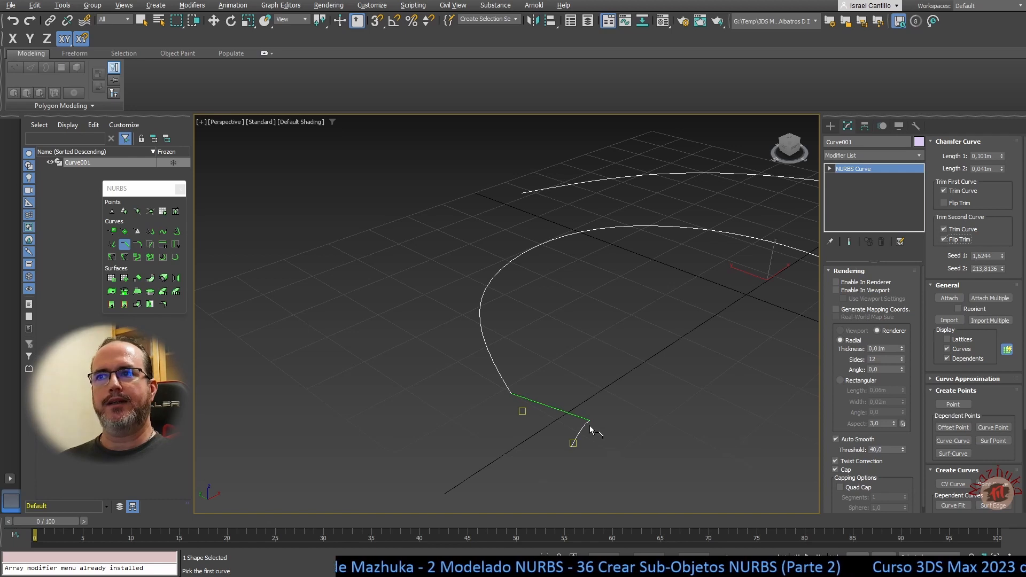
click(944, 240)
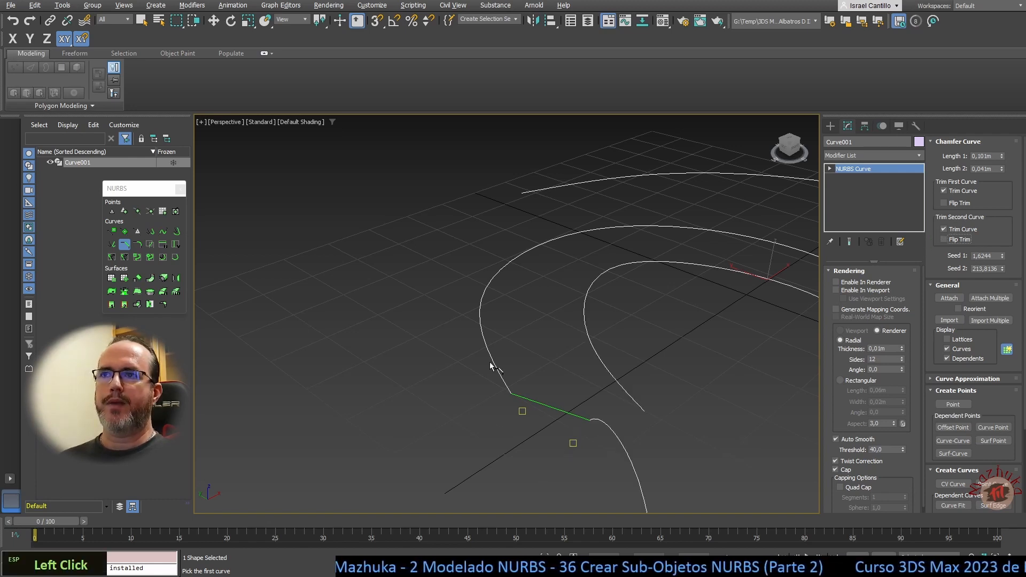
click(943, 203)
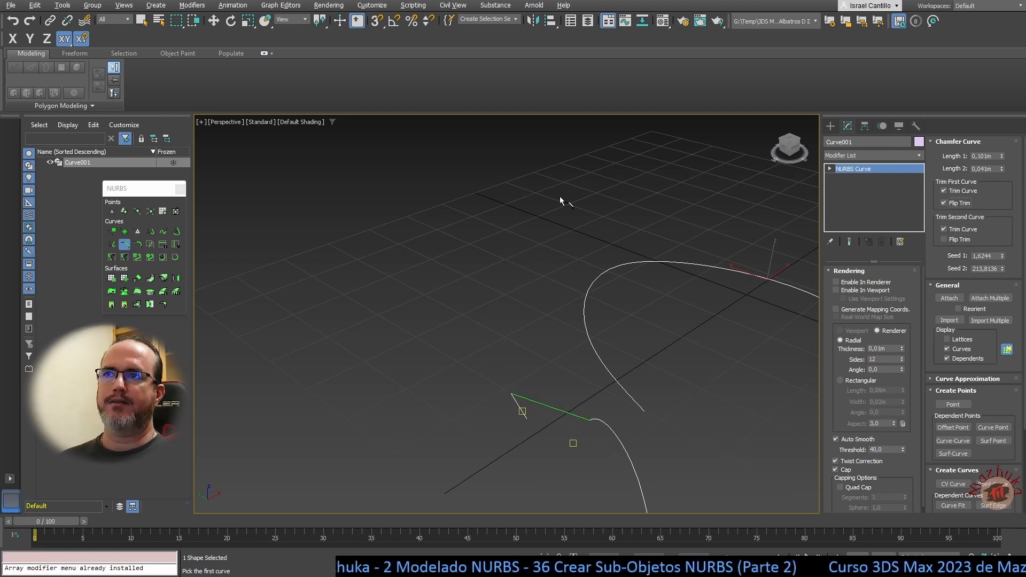
click(944, 203)
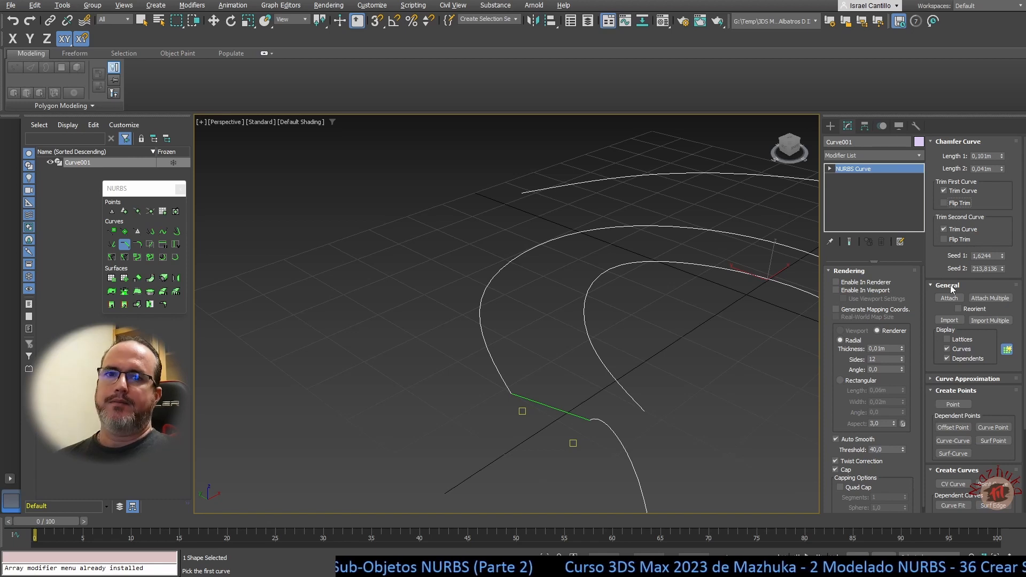
right_click(703, 325)
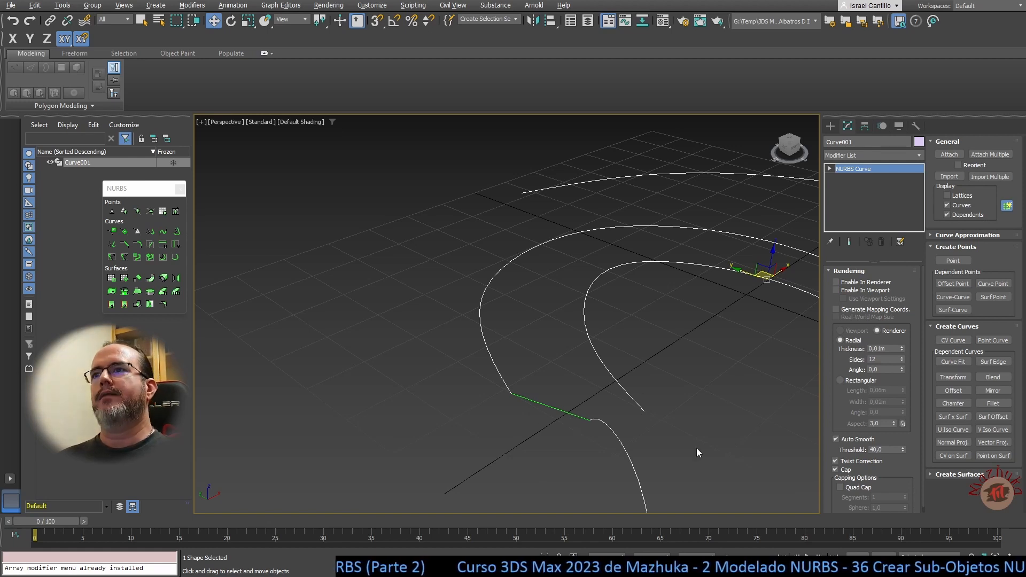
Draw a four-point point curve just inside the outer curve, starting near its free end and following its bend
middle_drag(696, 447, 597, 420)
scroll(593, 409, down, 3)
alt+middle_drag(595, 416, 562, 376)
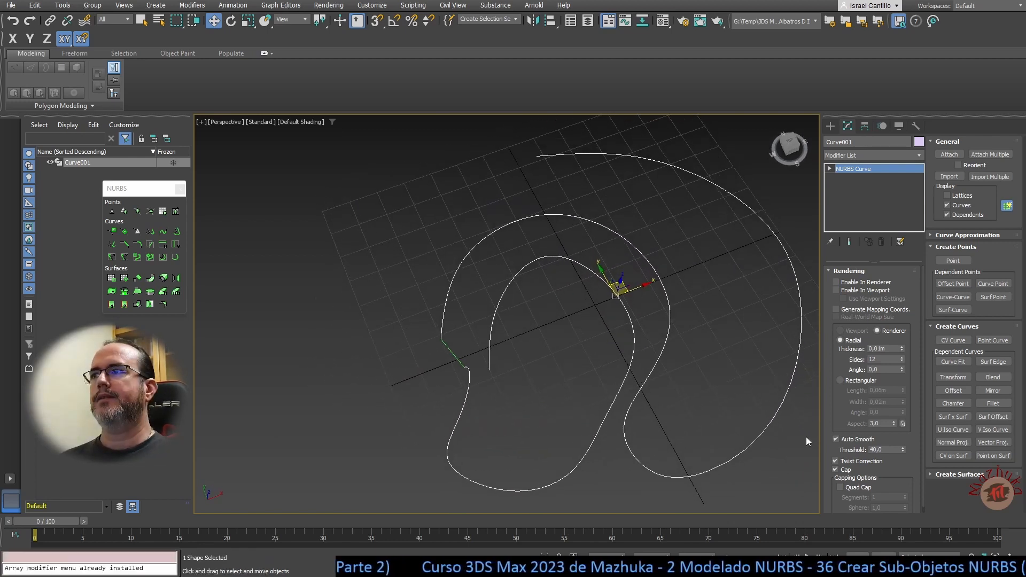
click(992, 340)
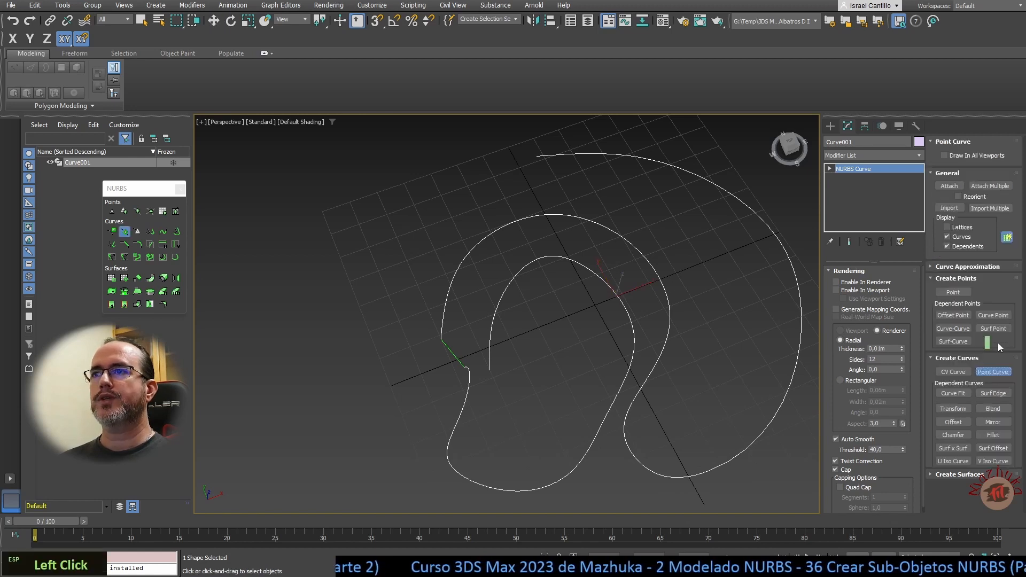
click(536, 171)
click(617, 177)
click(660, 210)
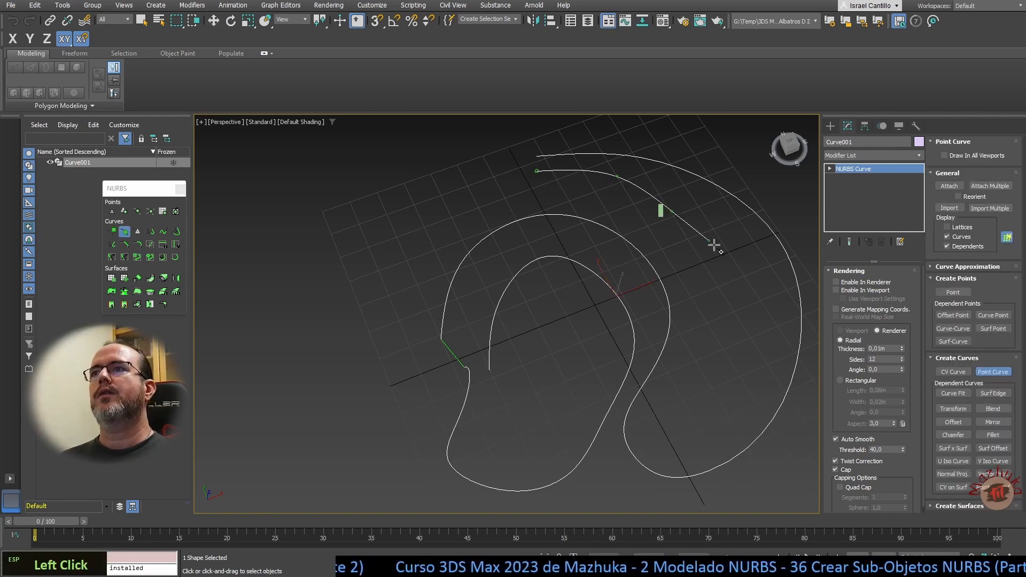
click(724, 276)
right_click(732, 276)
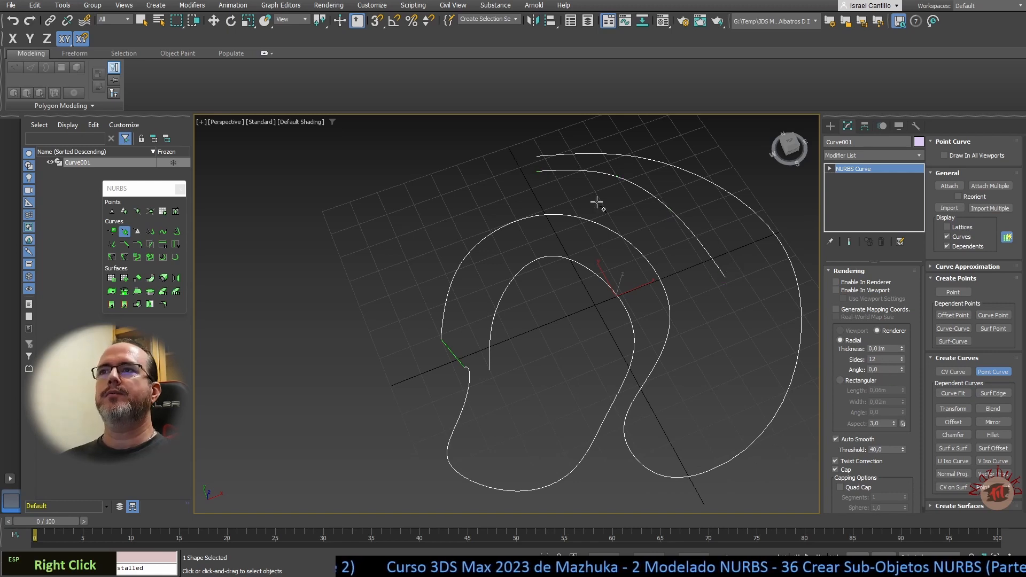
click(995, 372)
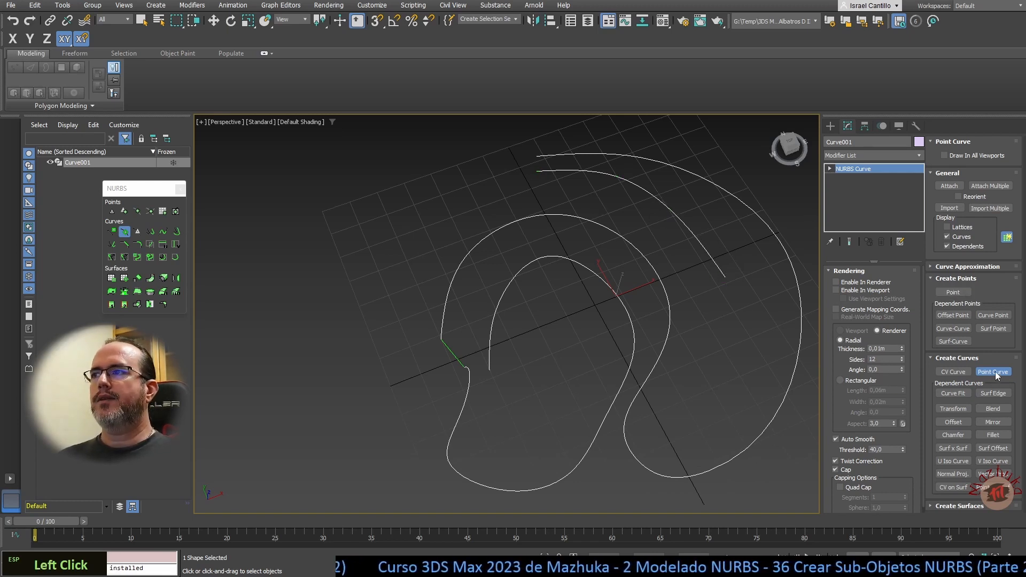
click(995, 374)
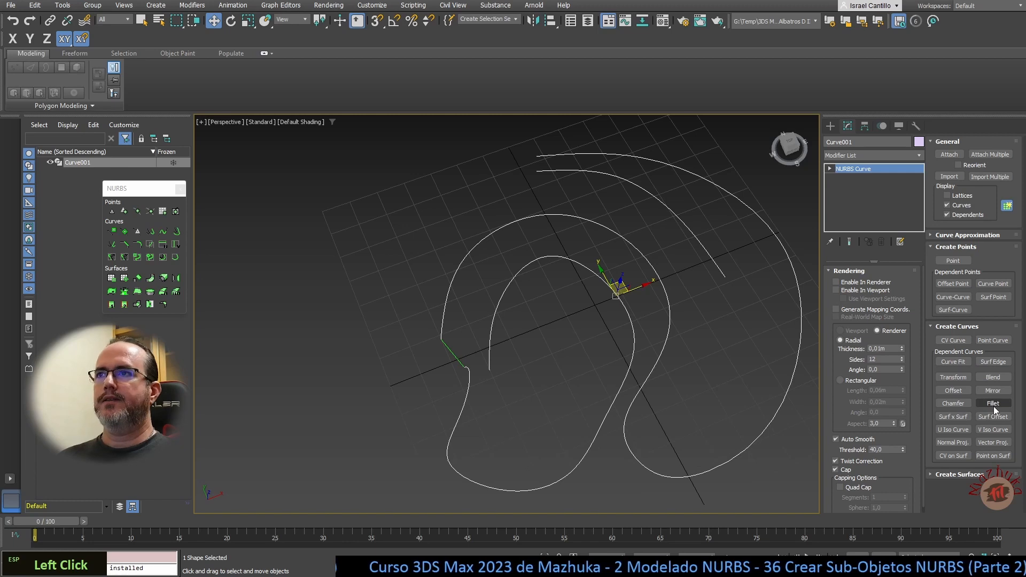
Create a fillet curve between the free end of the outer curve and the adjacent start of the new point curve
click(993, 404)
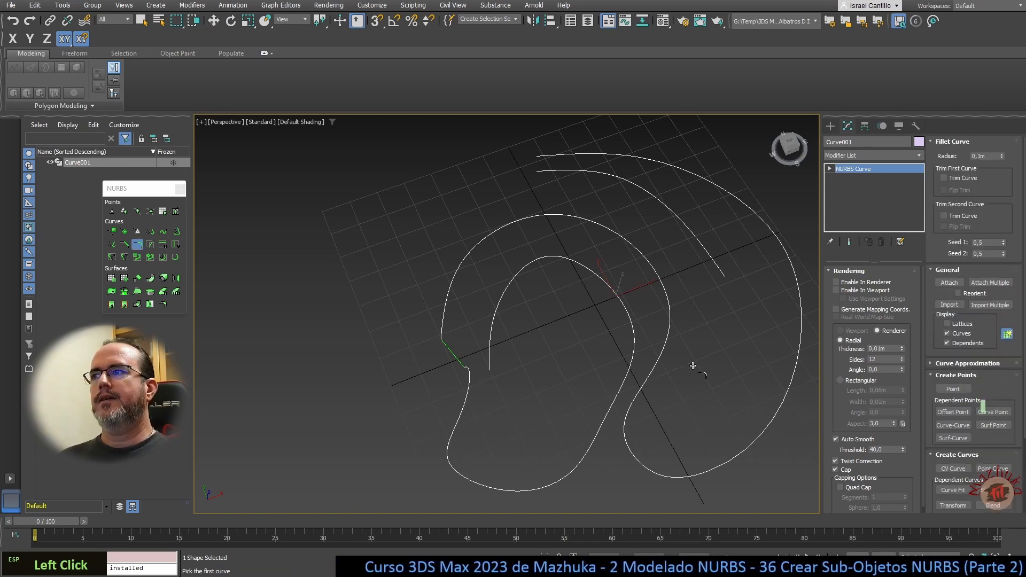
click(539, 170)
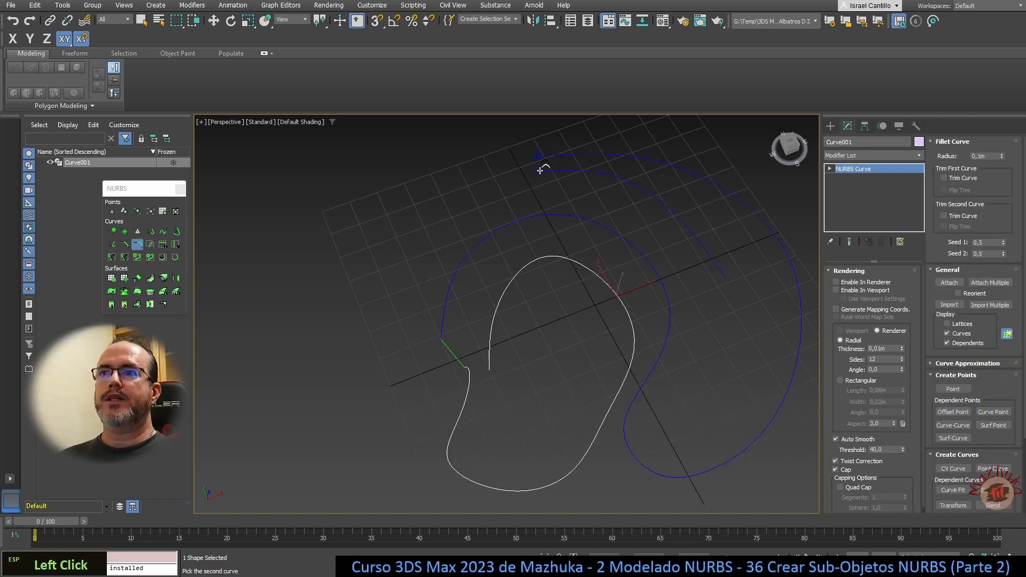
click(540, 170)
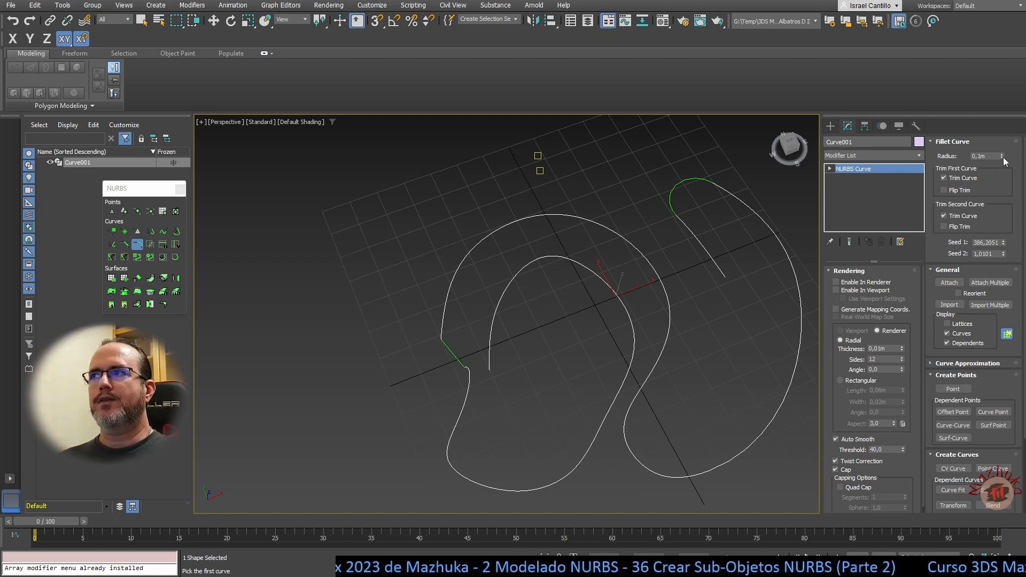
Set the fillet's radius to 0.038 m and finish the fillet
mouse_move(1002, 157)
mouse_down()
mouse_move(1008, 197)
mouse_move(1003, 159)
mouse_up()
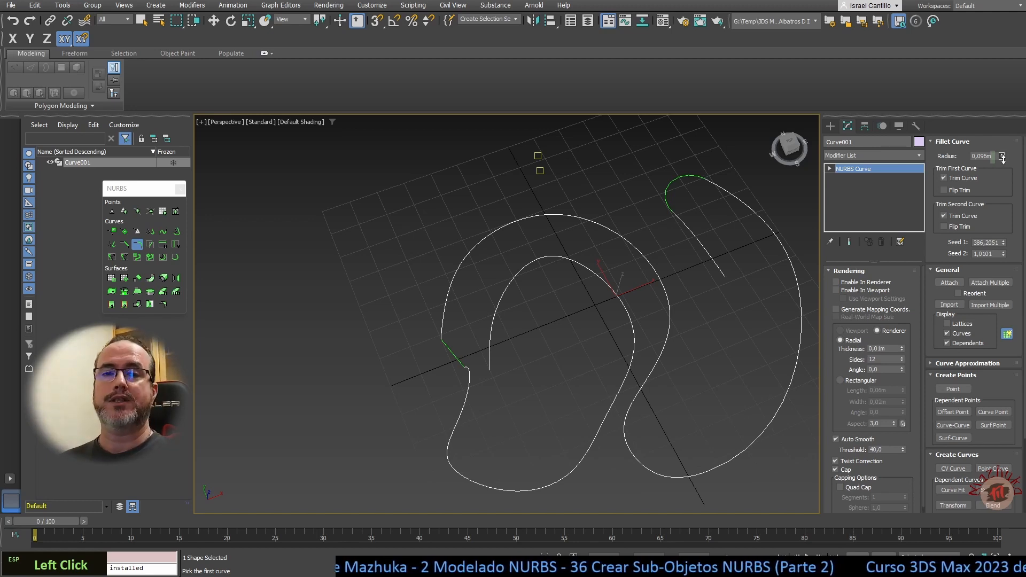
drag(1003, 157, 998, 143)
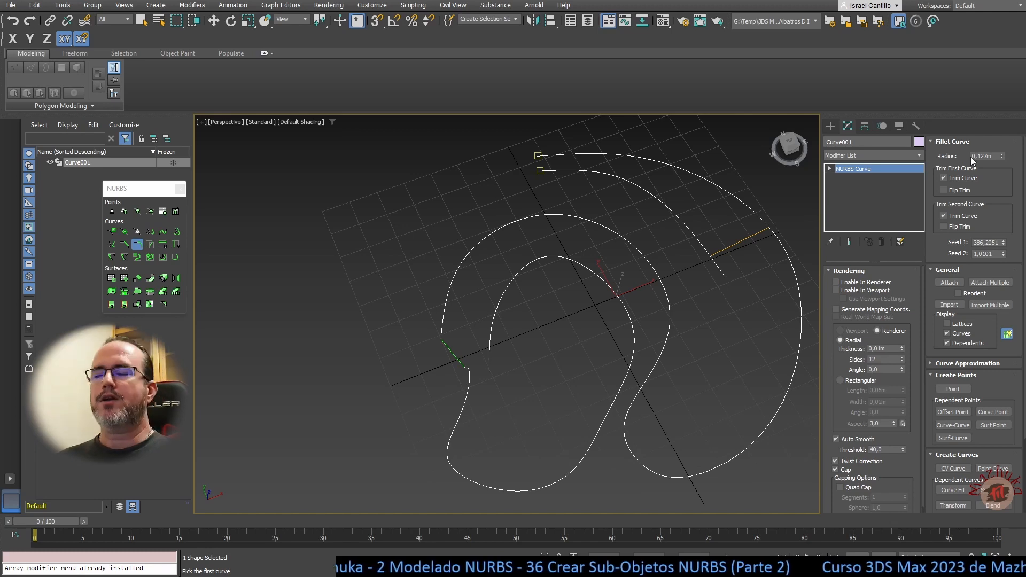
click(1002, 155)
drag(1003, 160, 999, 202)
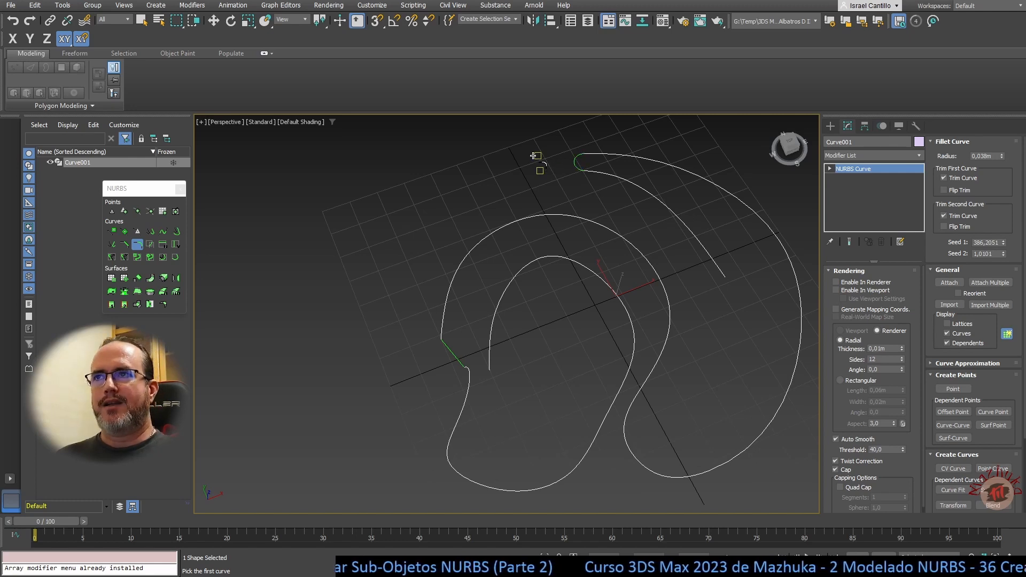
click(584, 154)
click(582, 169)
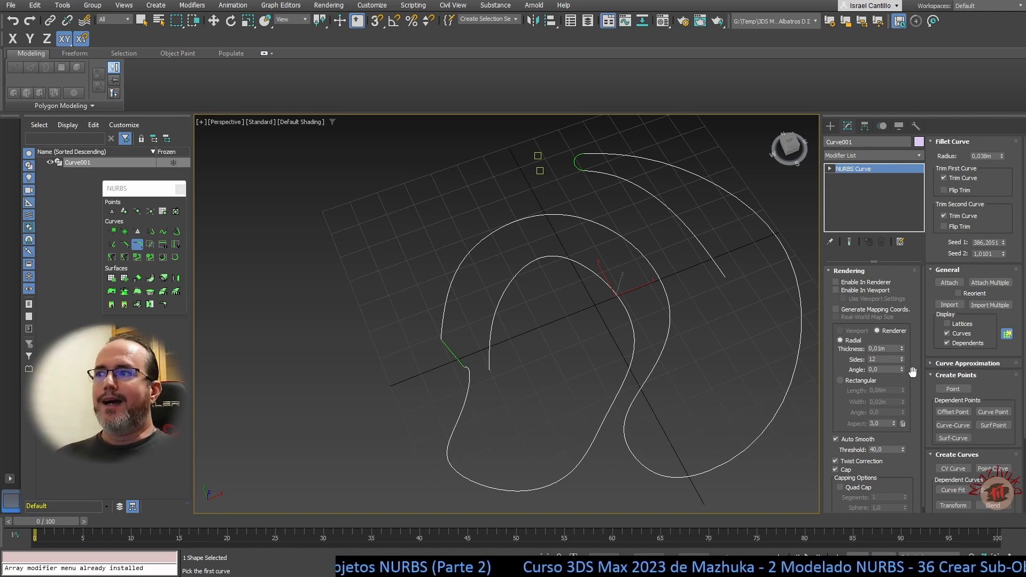
right_click(737, 276)
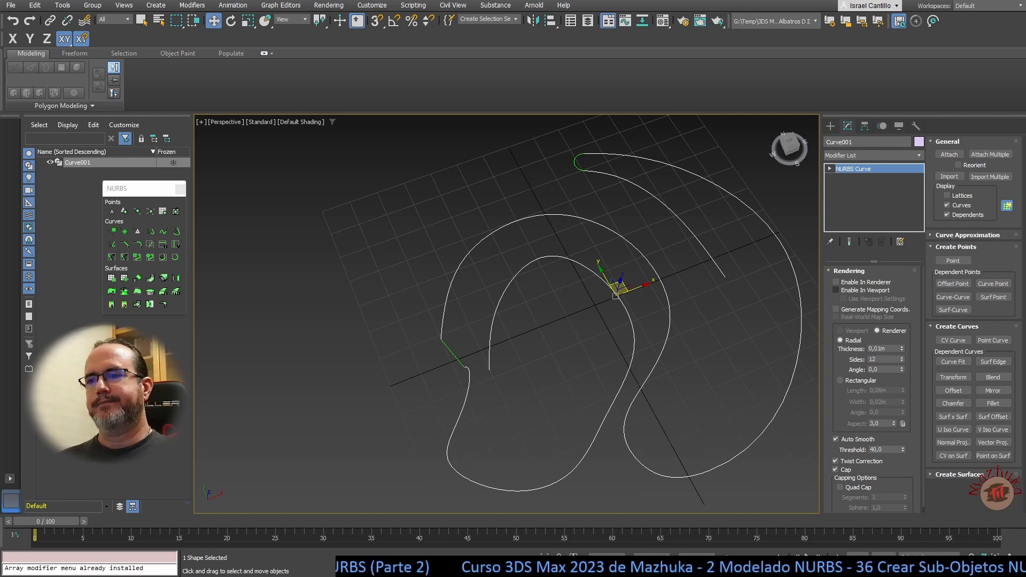
Delete the existing NURBS curve object with its chamfer and fillet to empty the scene
scroll(771, 479, down, 1)
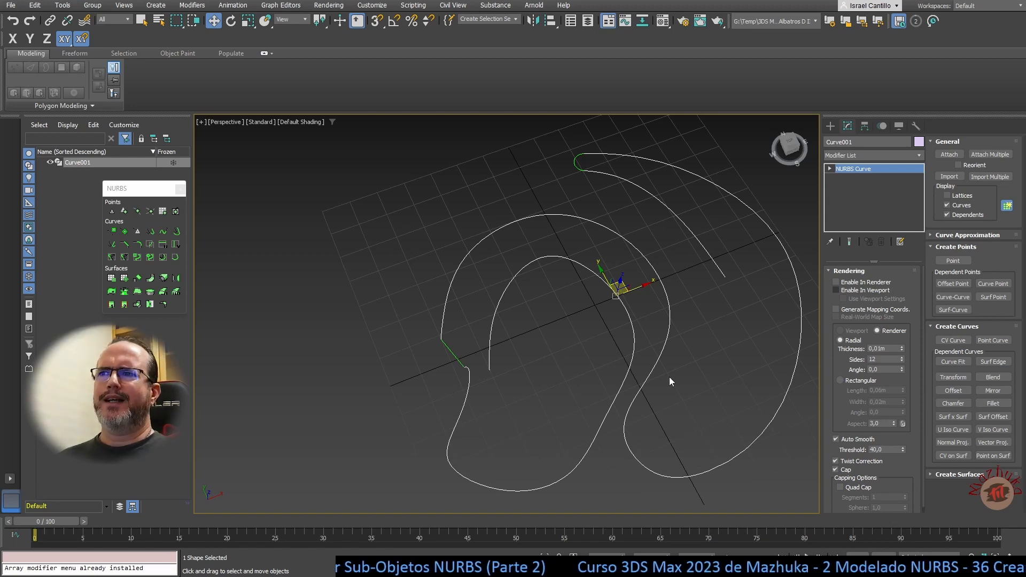
click(699, 325)
click(668, 325)
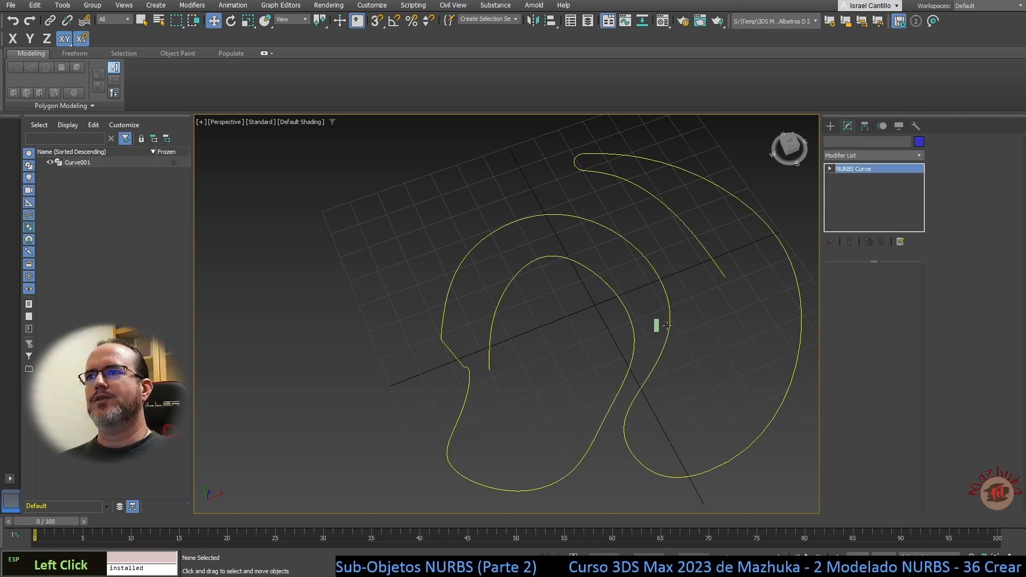
key(Delete)
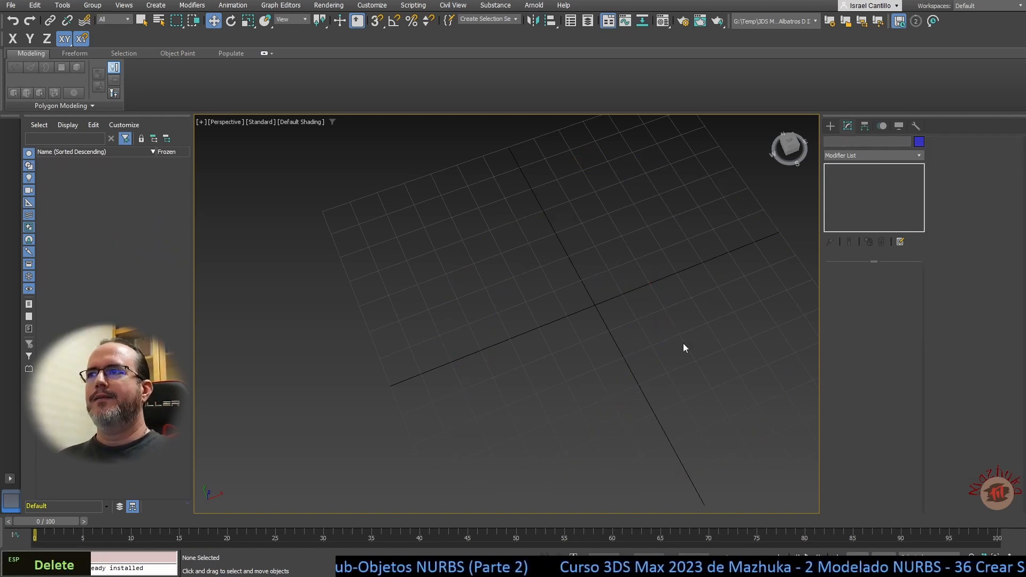
Create a NURBS point surface about 1.24 m long and 1.2 m wide, centred on the origin in the Top view
click(830, 126)
click(857, 158)
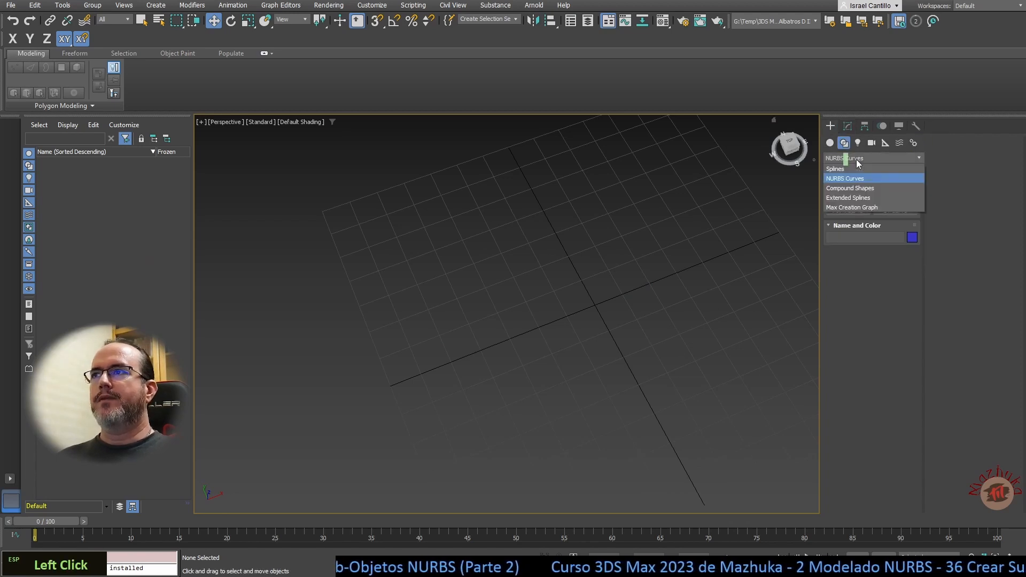
click(830, 143)
click(841, 159)
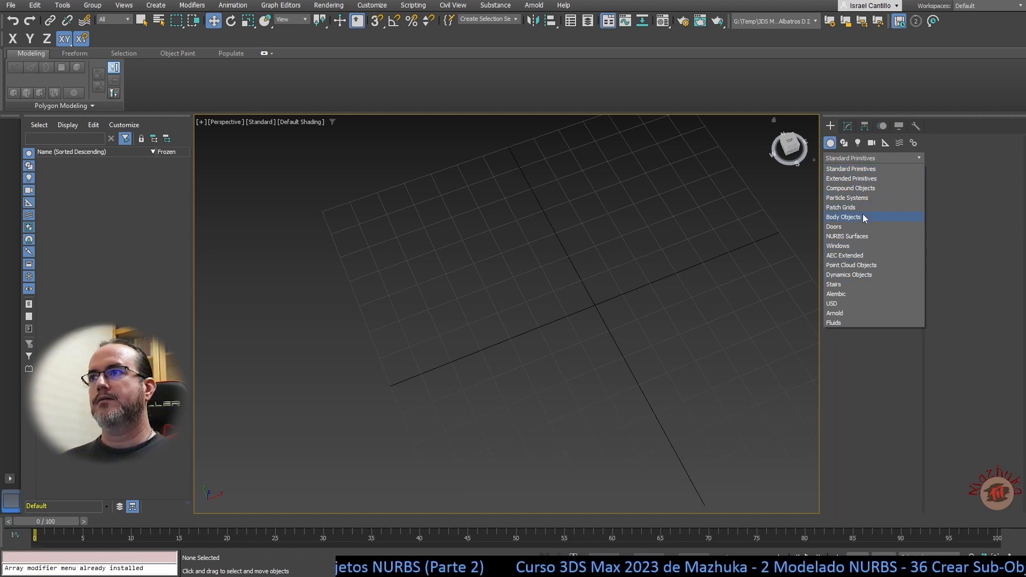
click(864, 237)
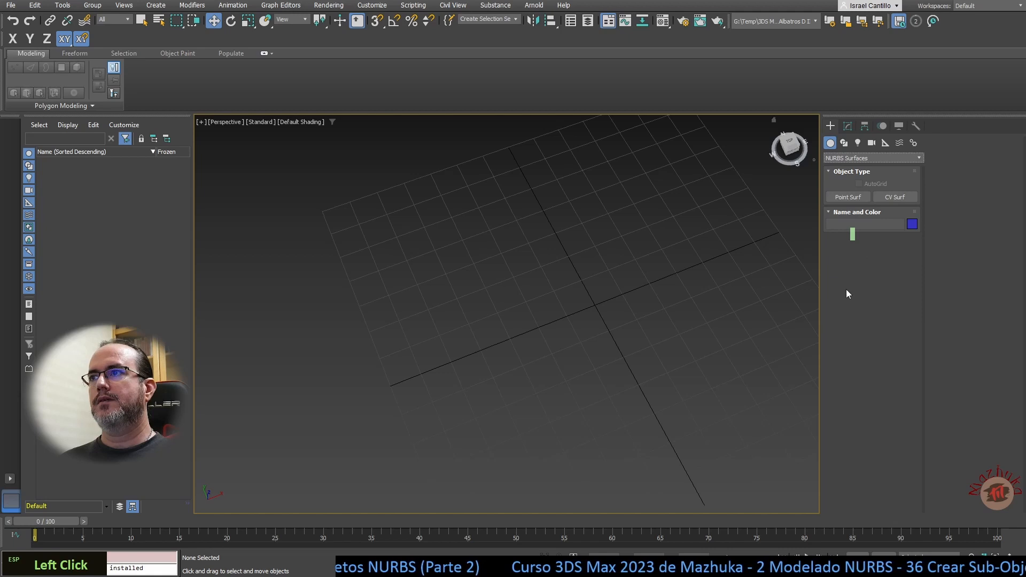
click(849, 198)
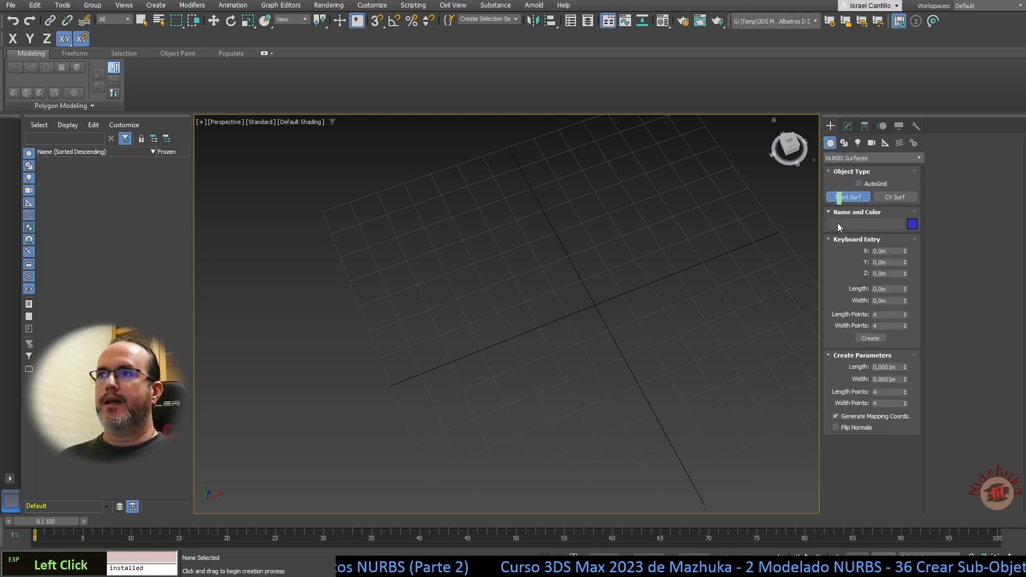
click(498, 311)
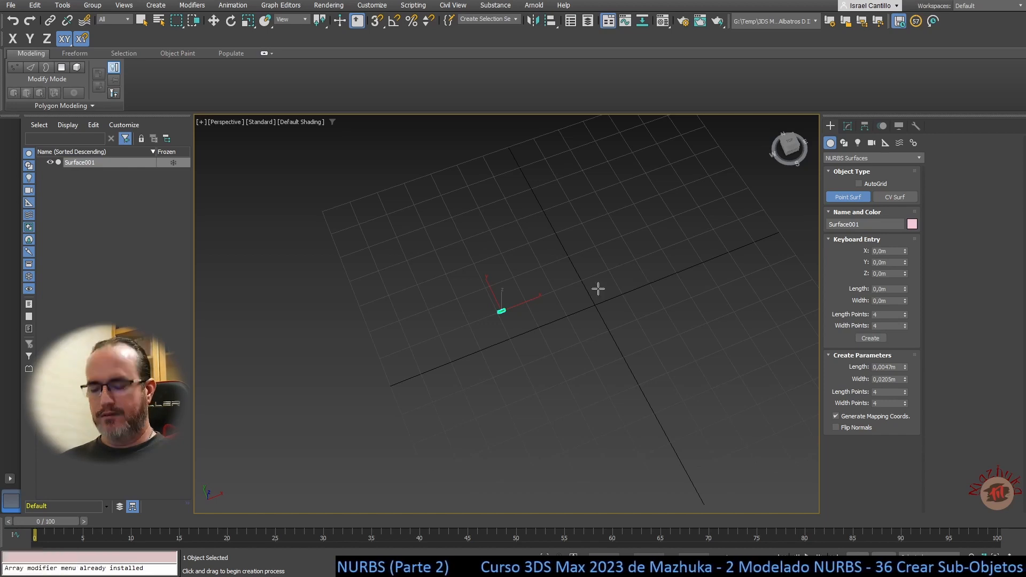
key(ctrl+z)
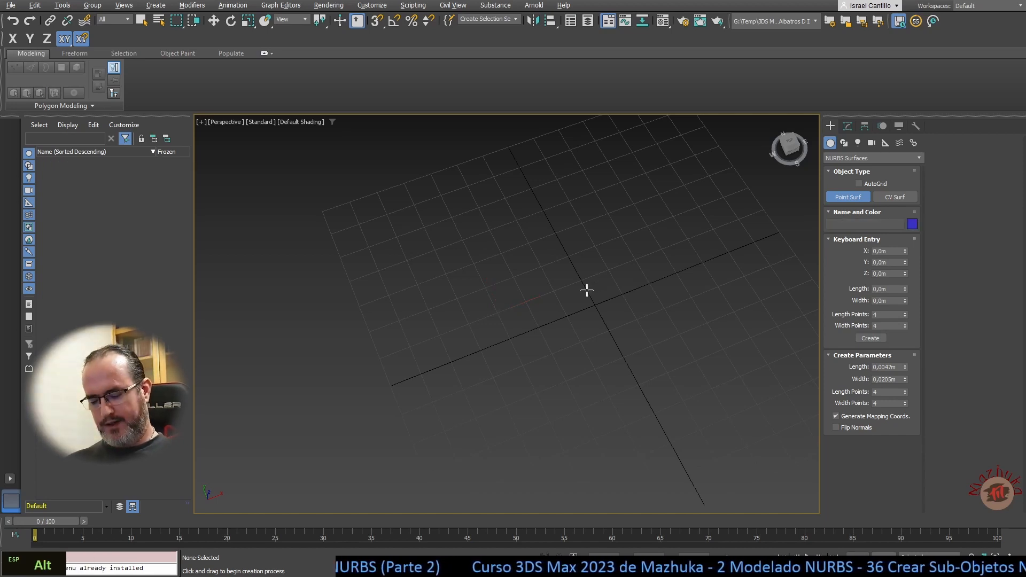
key(alt+w)
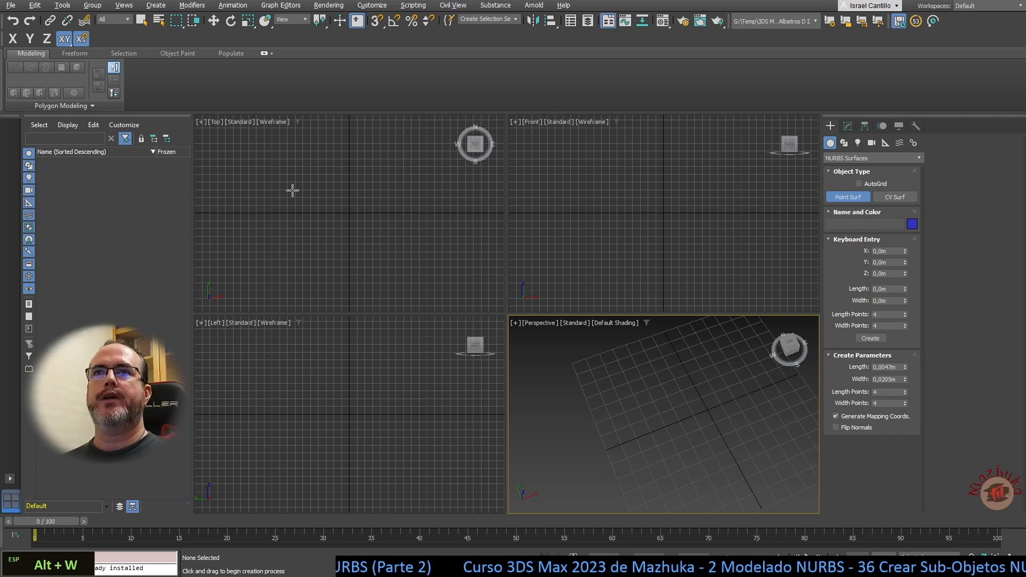
drag(303, 165, 397, 263)
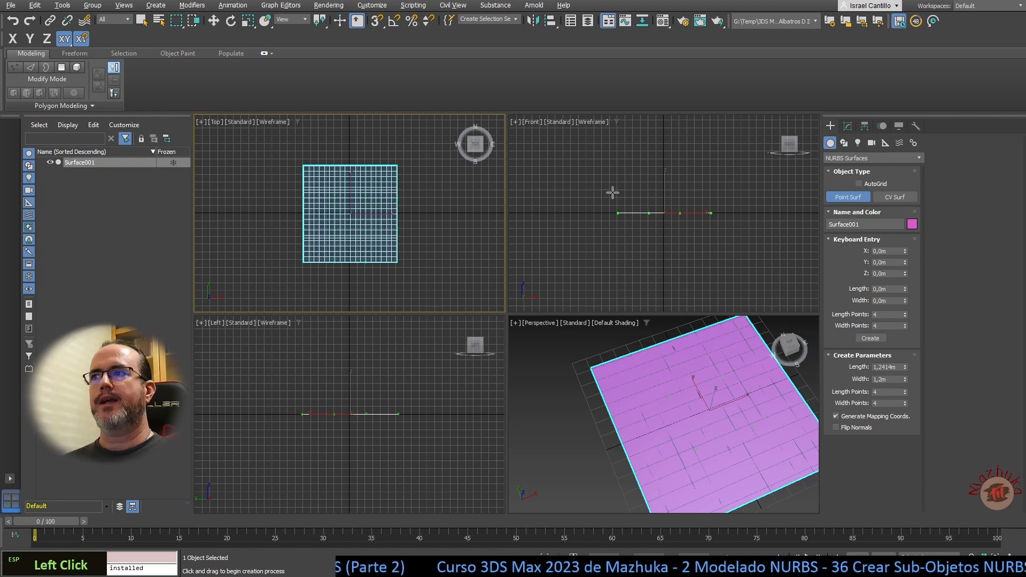
Draw an open, nearly circular point curve around the middle of the surface in the Top view, as a sub-object of the surface
click(851, 127)
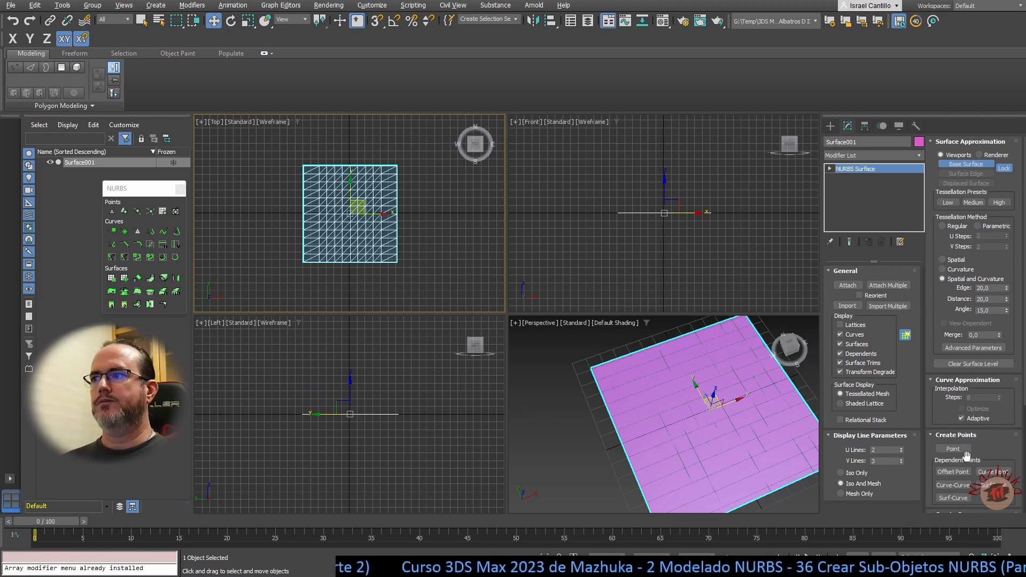
scroll(985, 422, down, 5)
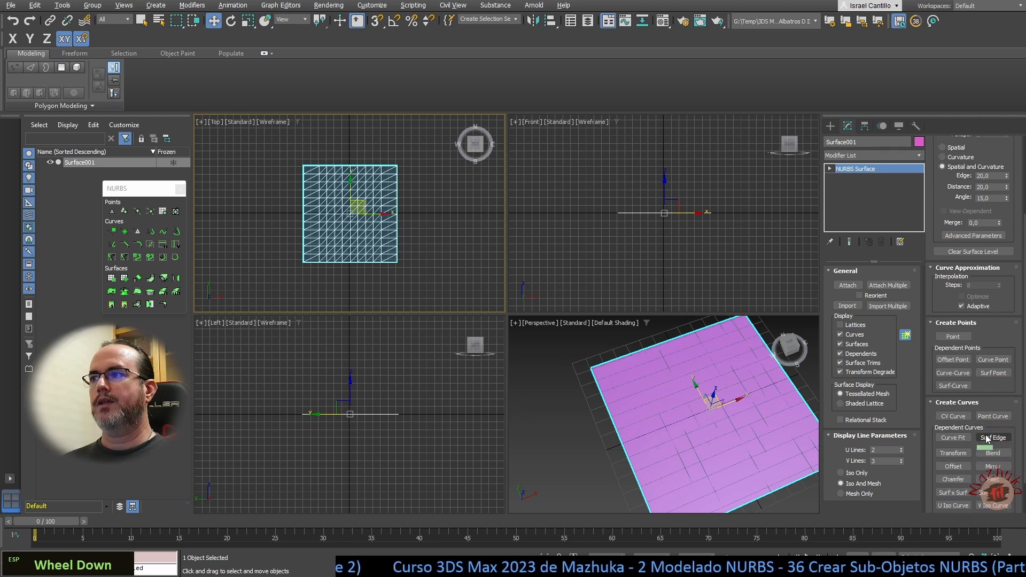
scroll(985, 436, down, 2)
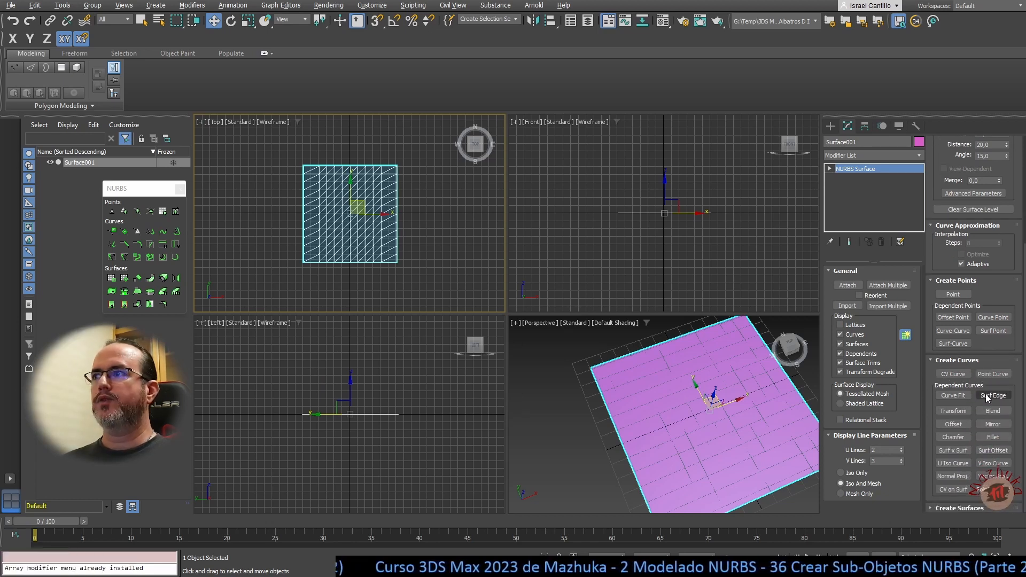
click(994, 374)
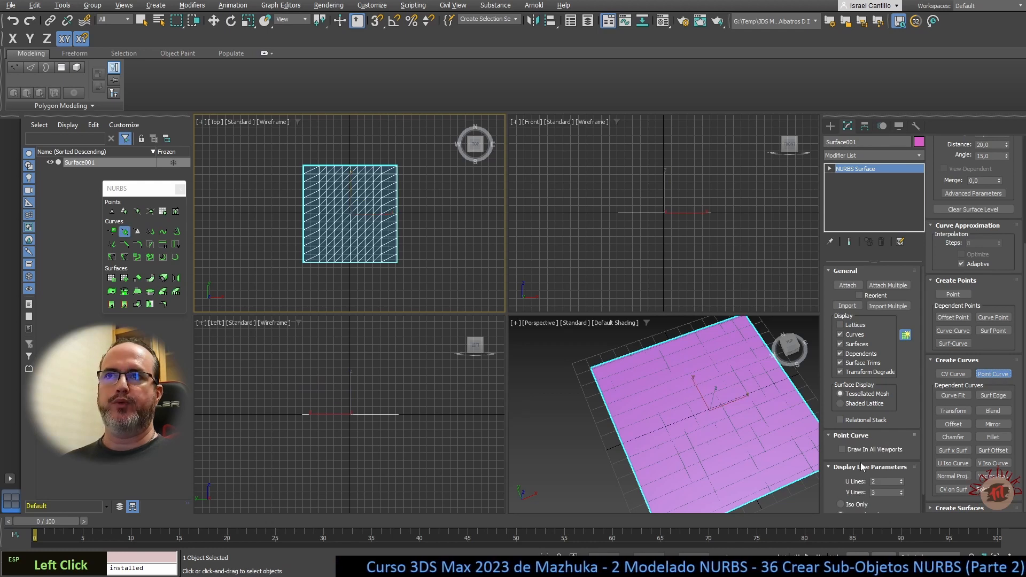
scroll(312, 198, up, 3)
scroll(315, 201, down, 2)
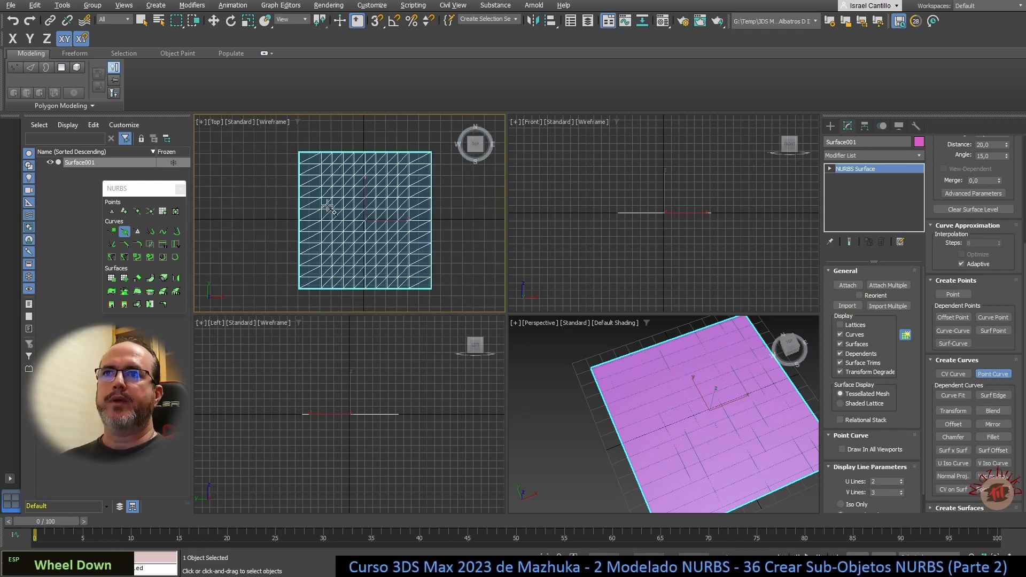
click(326, 211)
click(347, 184)
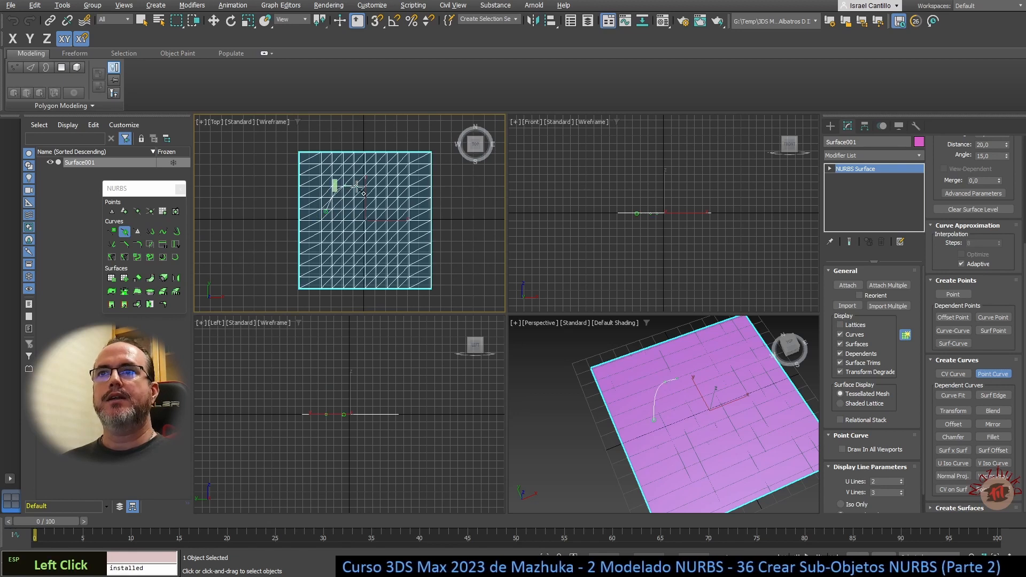
click(387, 193)
click(402, 222)
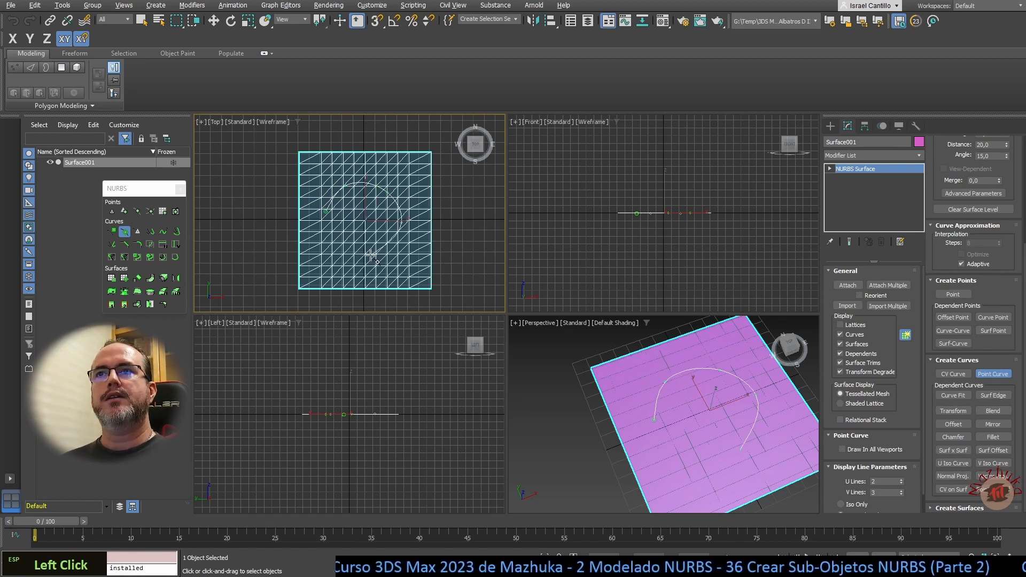
click(372, 257)
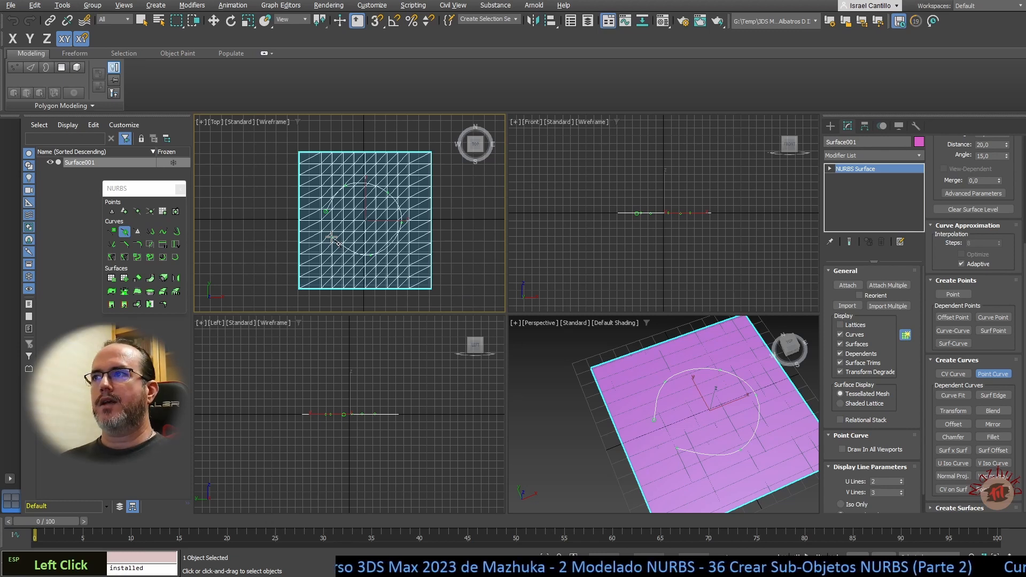
right_click(337, 237)
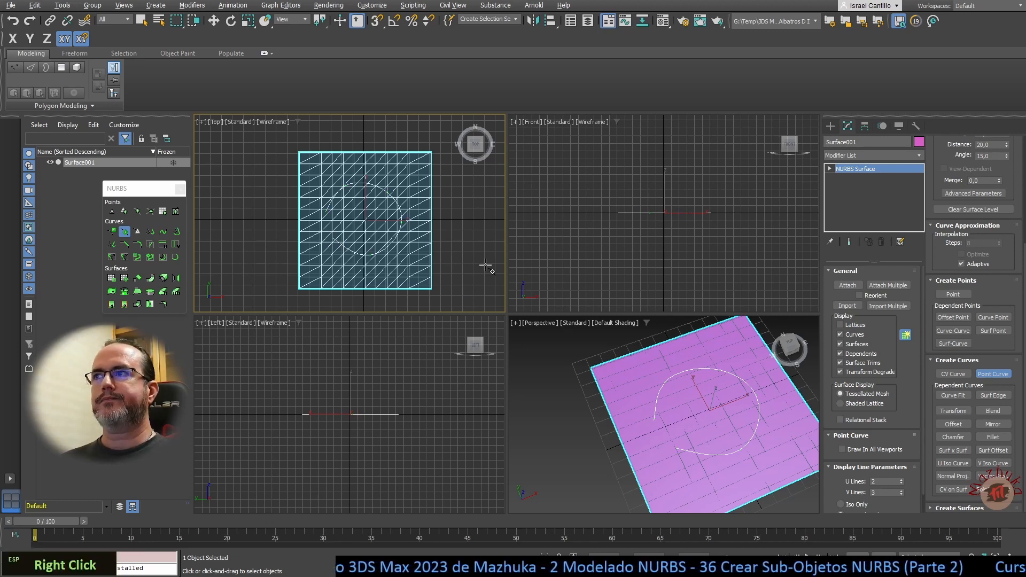
Close the point curve into a loop and raise it slightly above the surface in the Front view
click(830, 168)
click(848, 195)
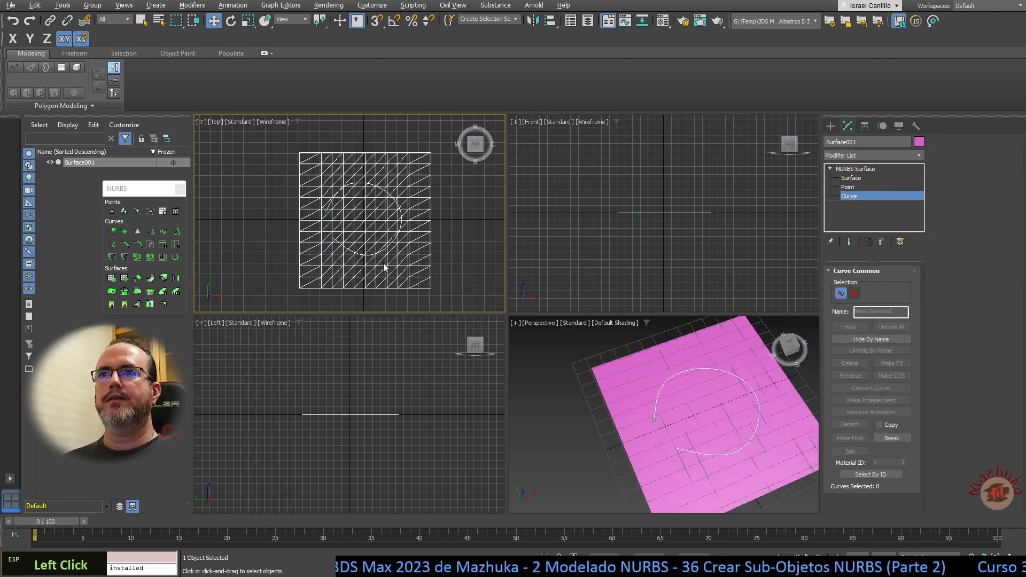
click(383, 268)
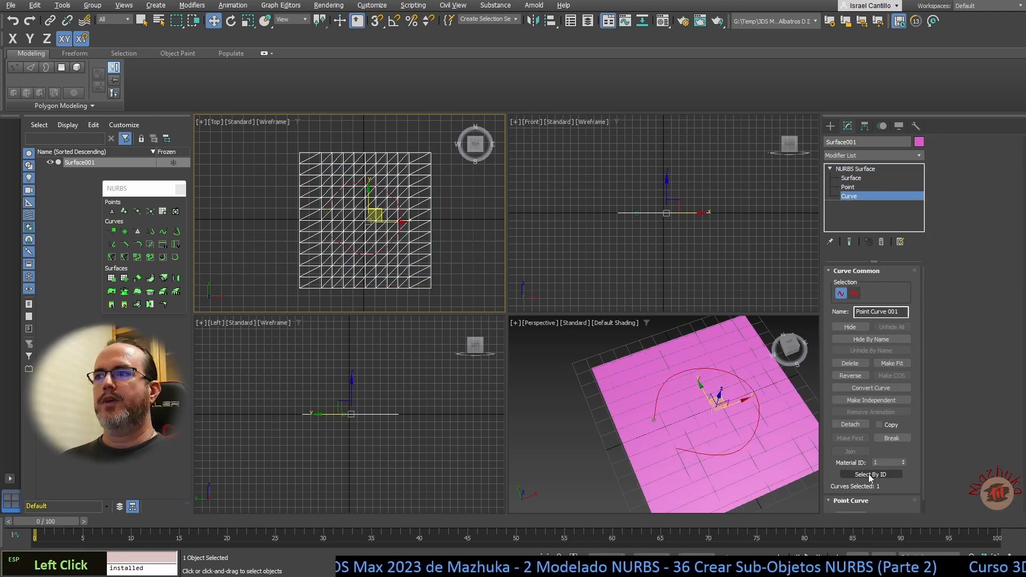
scroll(870, 478, down, 2)
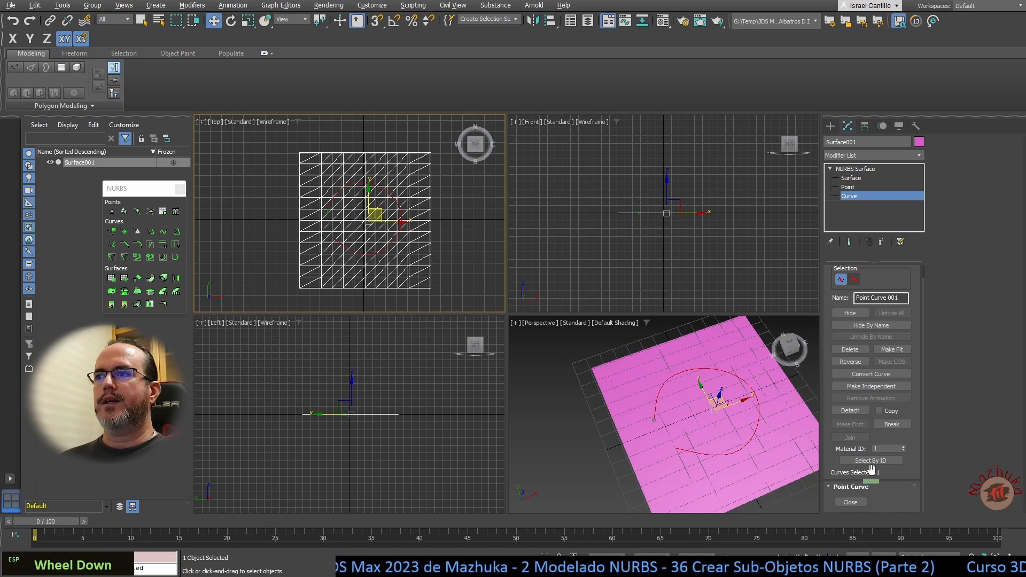
click(850, 502)
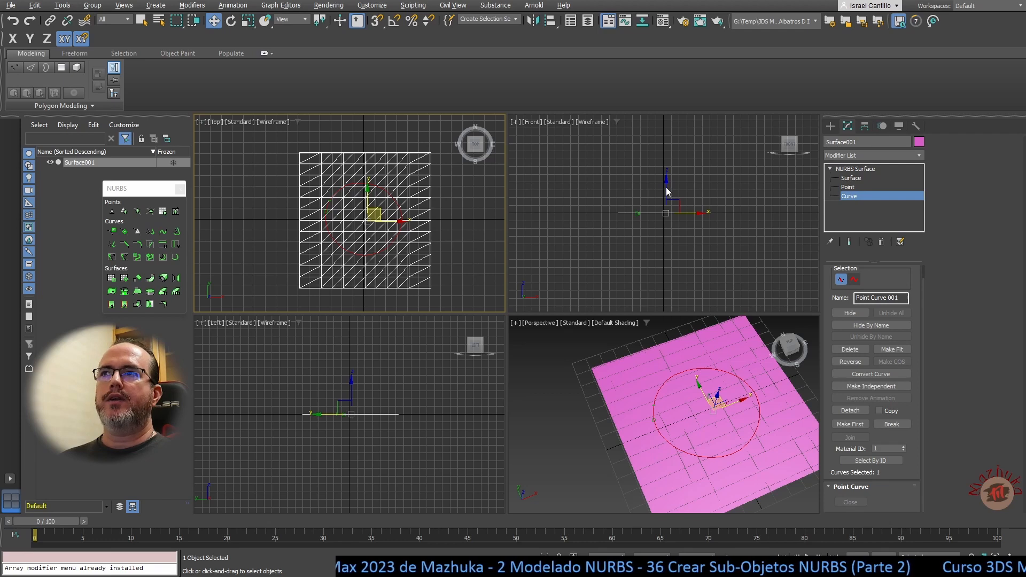
drag(666, 187, 665, 179)
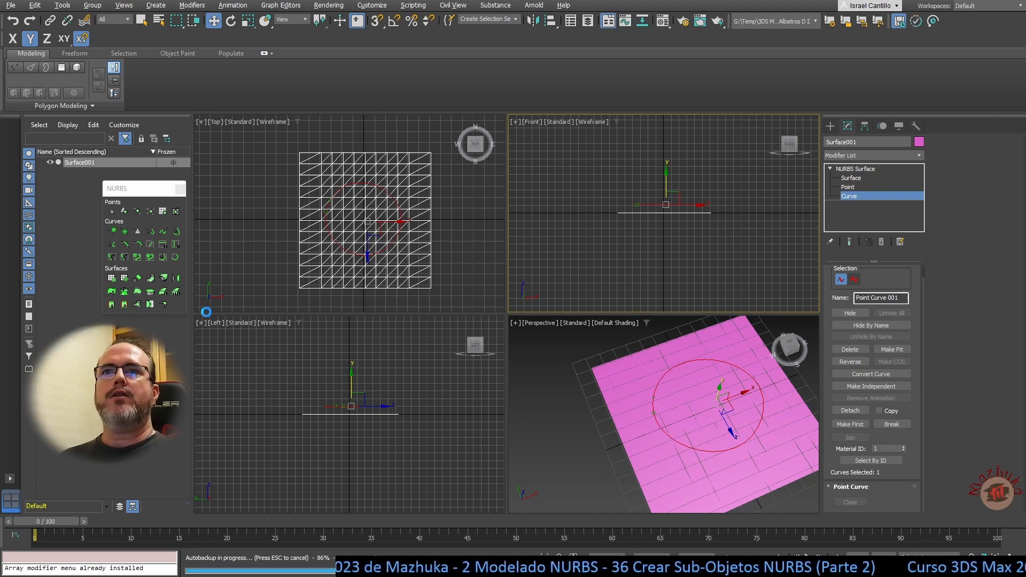
Project the closed curve onto the surface as a Normal Projected Curve and trim the surface with it
click(112, 257)
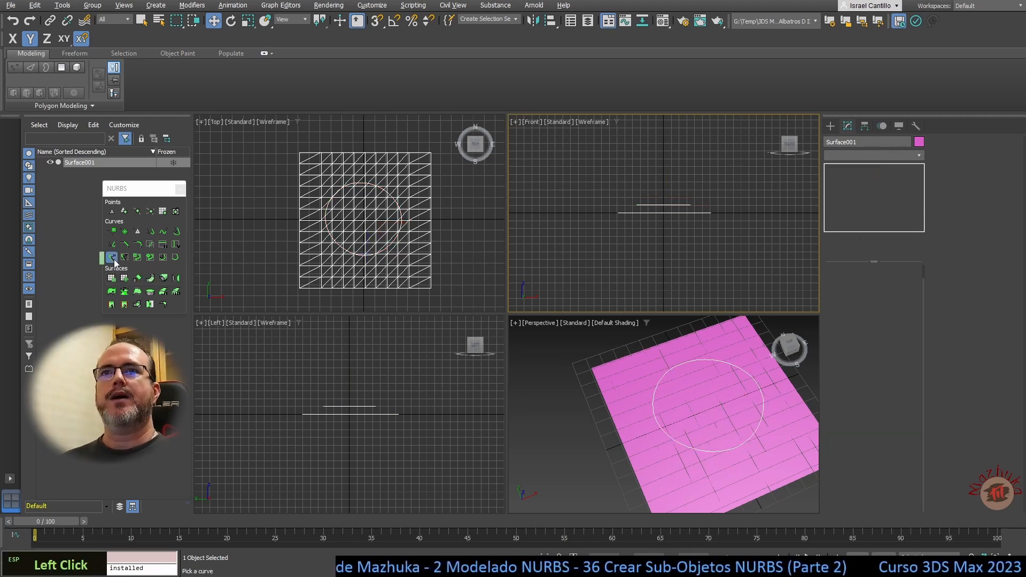
click(657, 213)
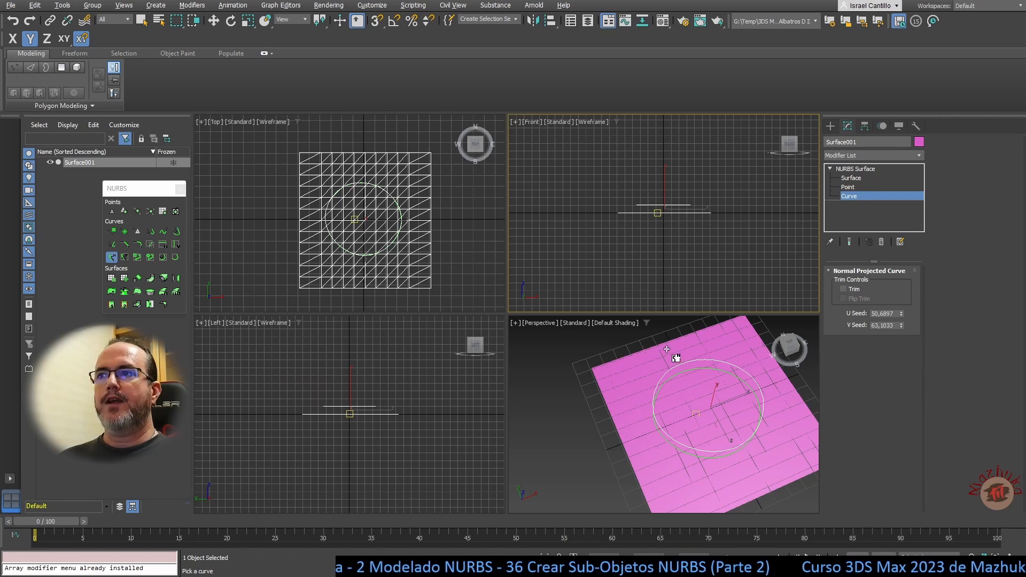
click(843, 289)
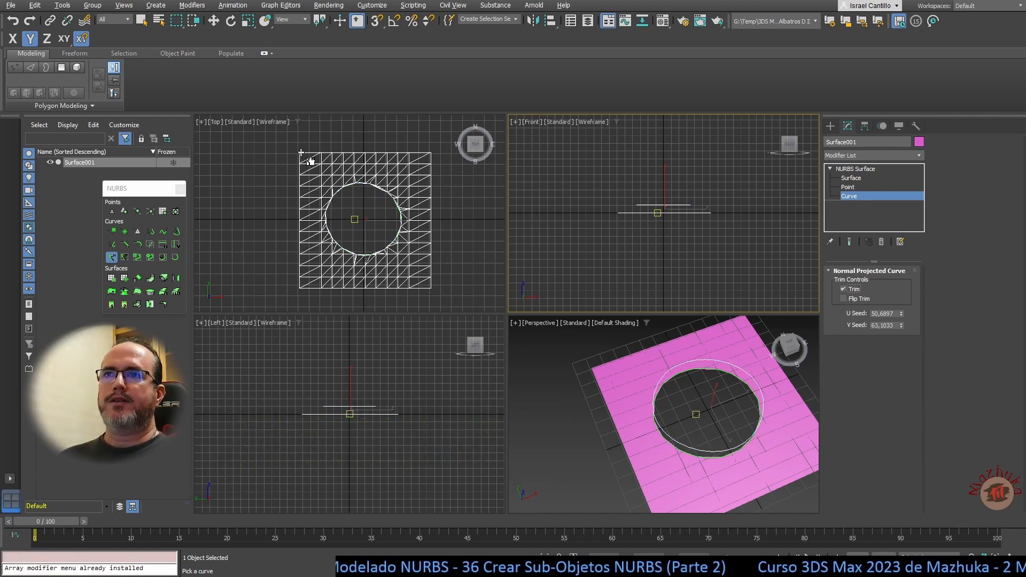
Switch Flip Trim on and back off for the projected curve, and end the projection command
click(843, 299)
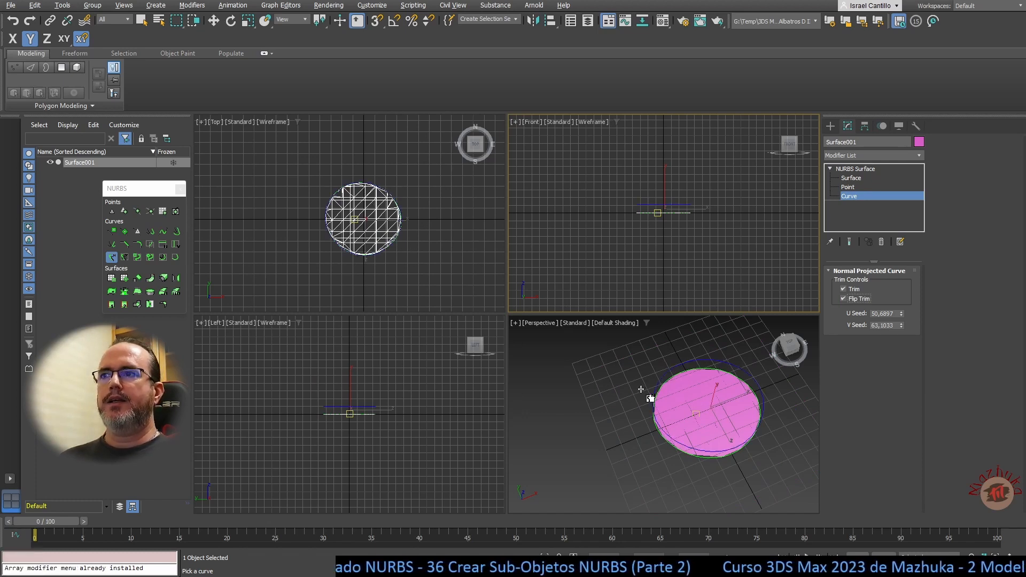
click(843, 298)
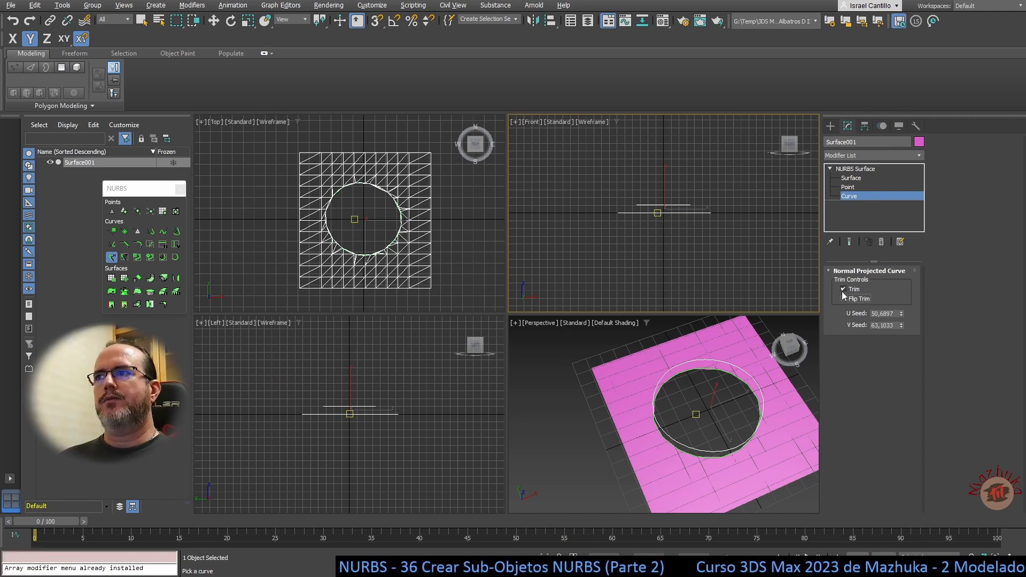
click(112, 257)
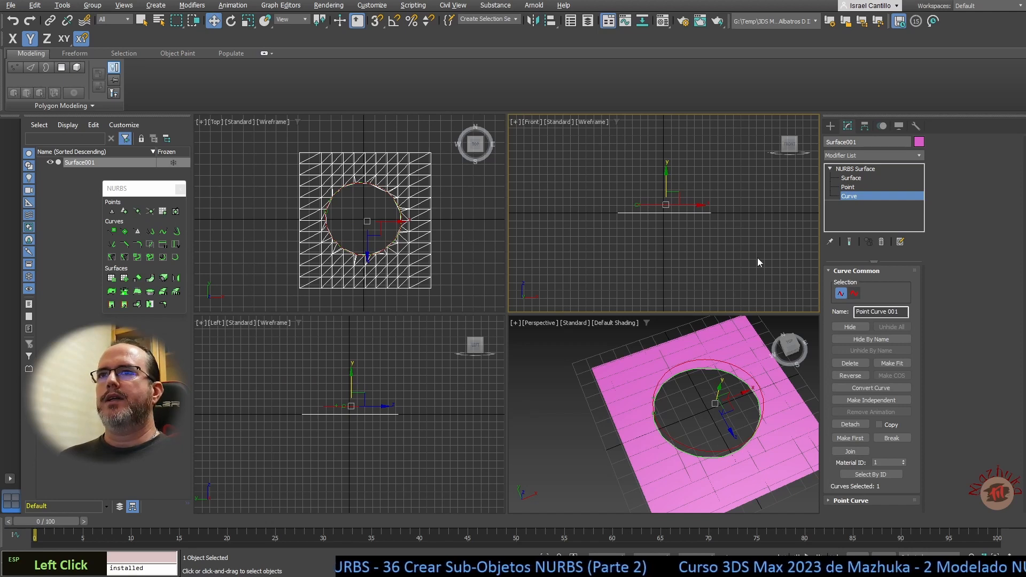
click(860, 168)
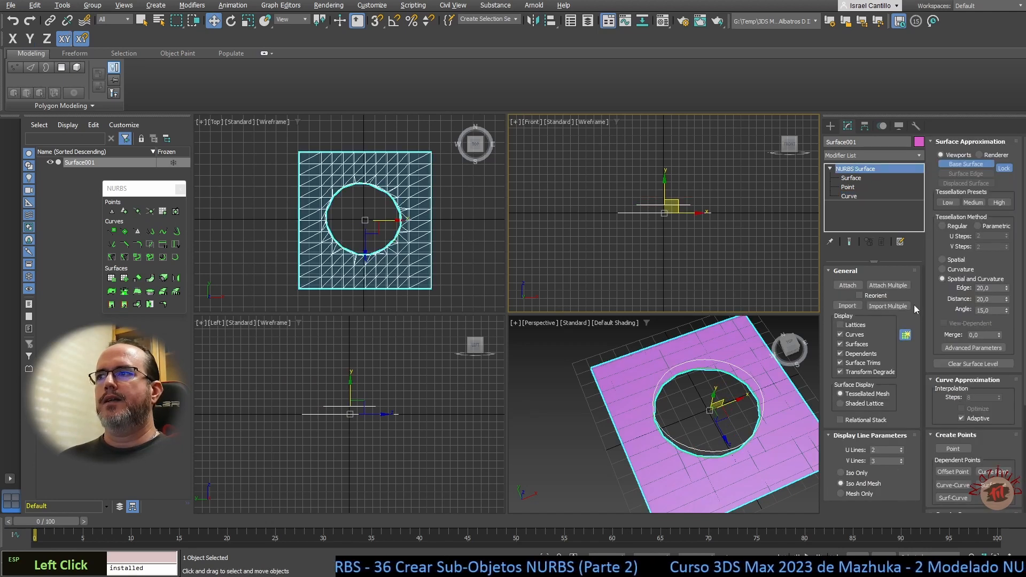
scroll(989, 443, down, 2)
click(991, 424)
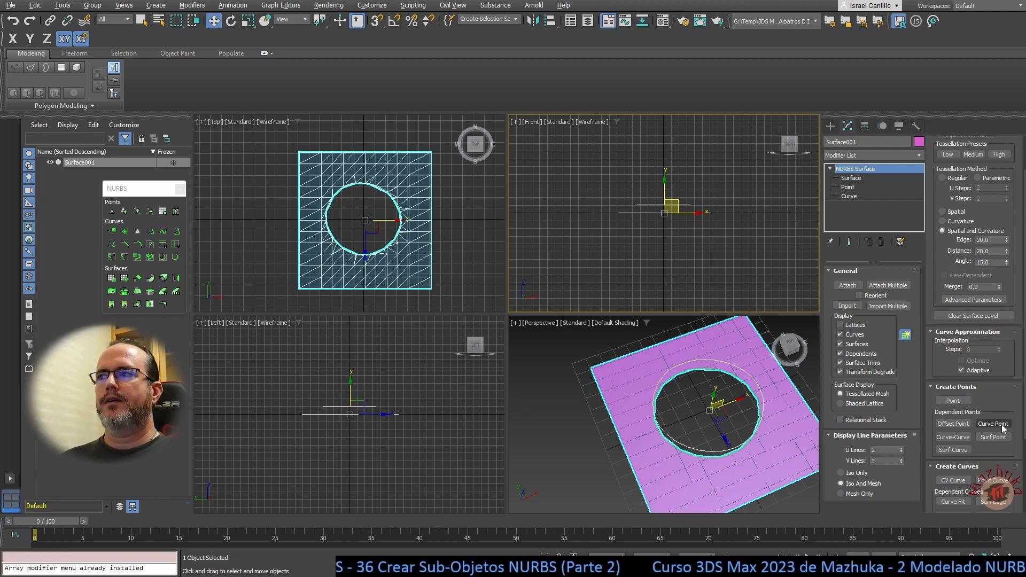
click(1003, 428)
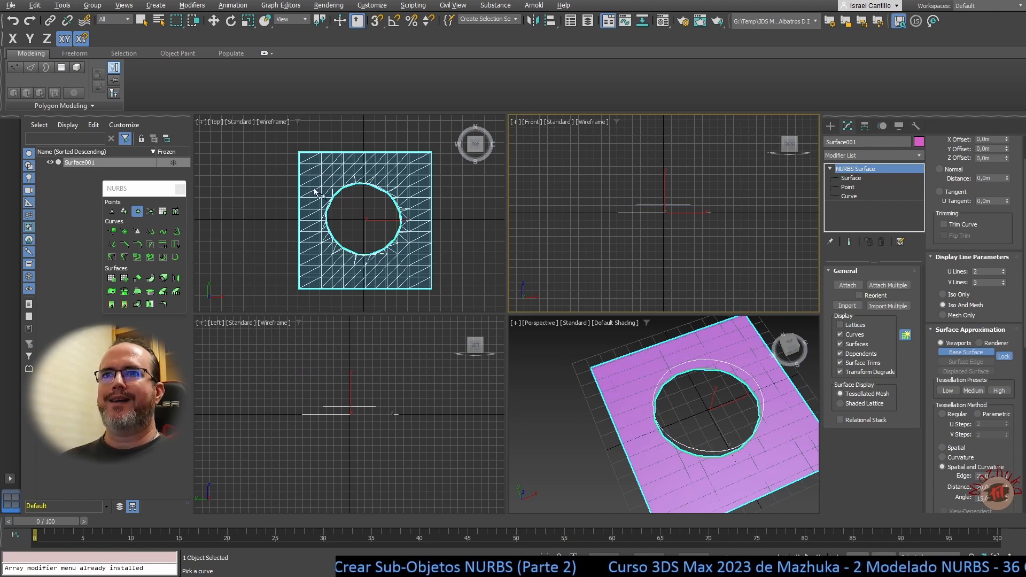
click(308, 163)
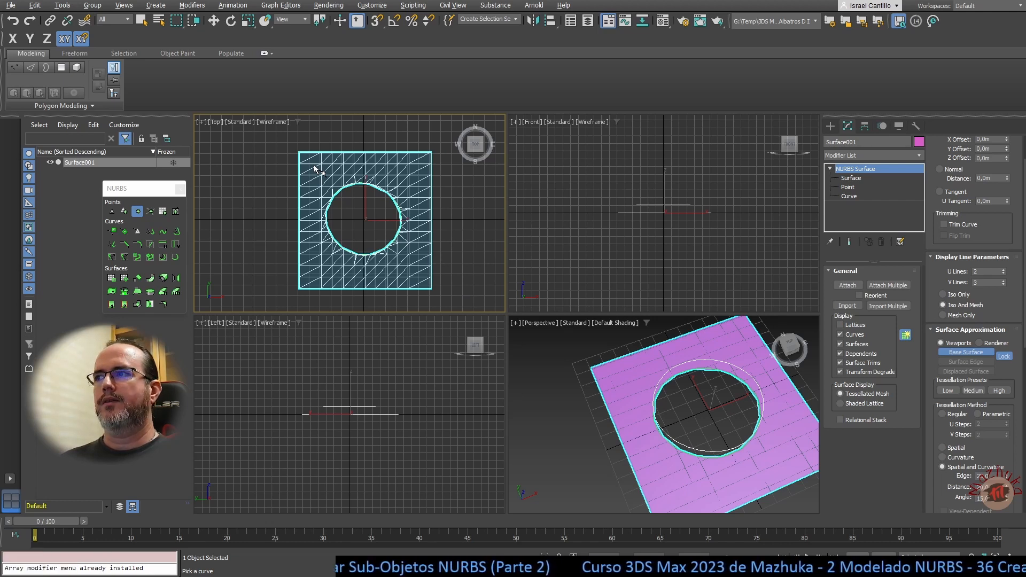
scroll(968, 387, down, 5)
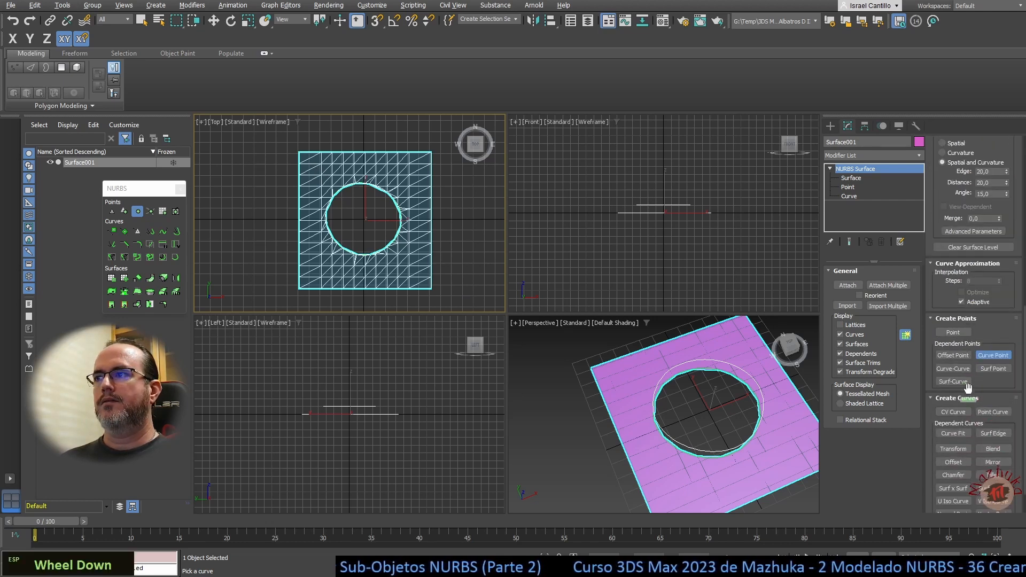
right_click(266, 209)
key(ctrl+z)
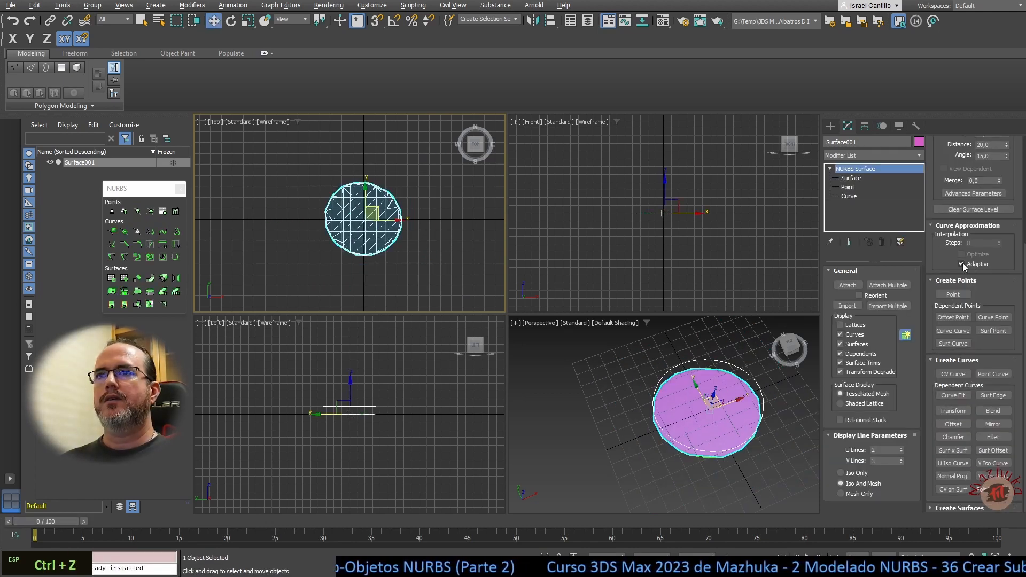
click(30, 20)
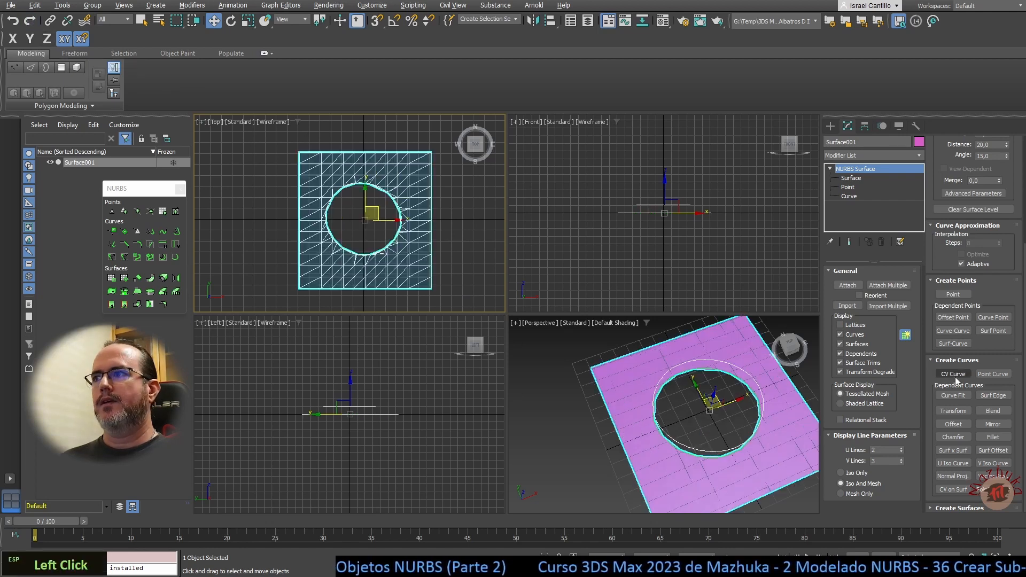
Draw a small, open, rounded point curve near the surface's upper-left corner in the Top view, as a sub-object of the surface
scroll(986, 412, down, 1)
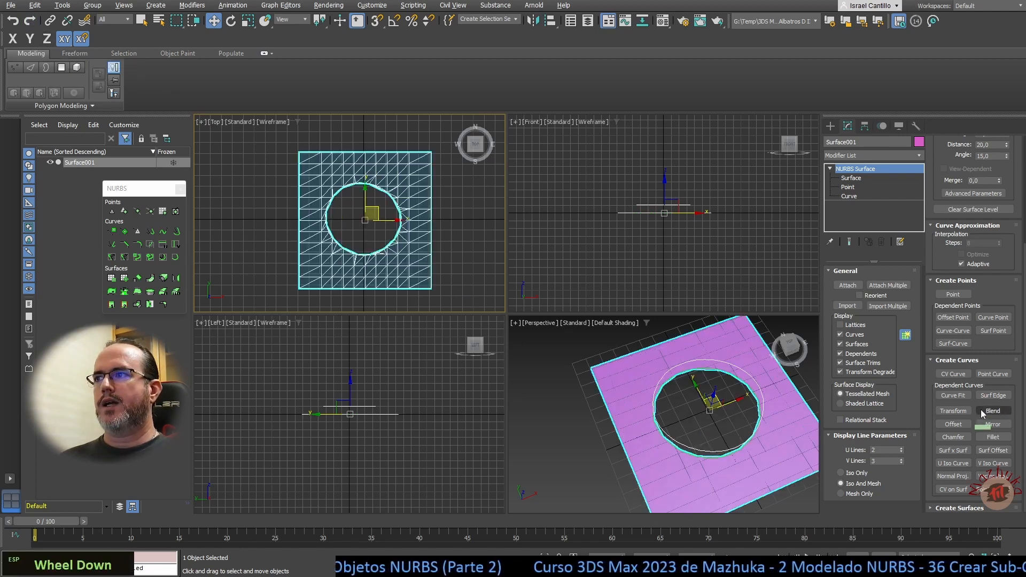
click(996, 373)
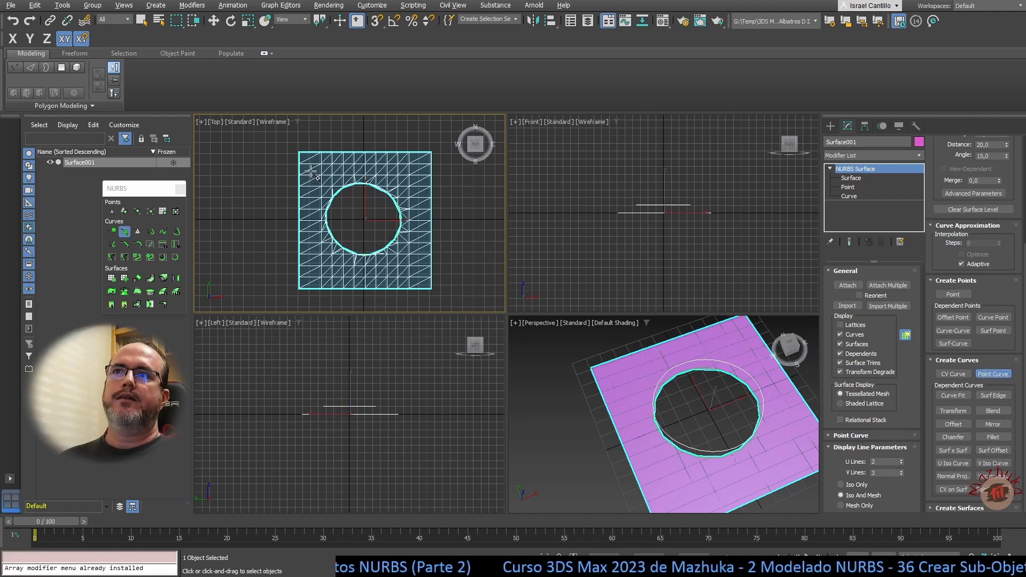
click(311, 170)
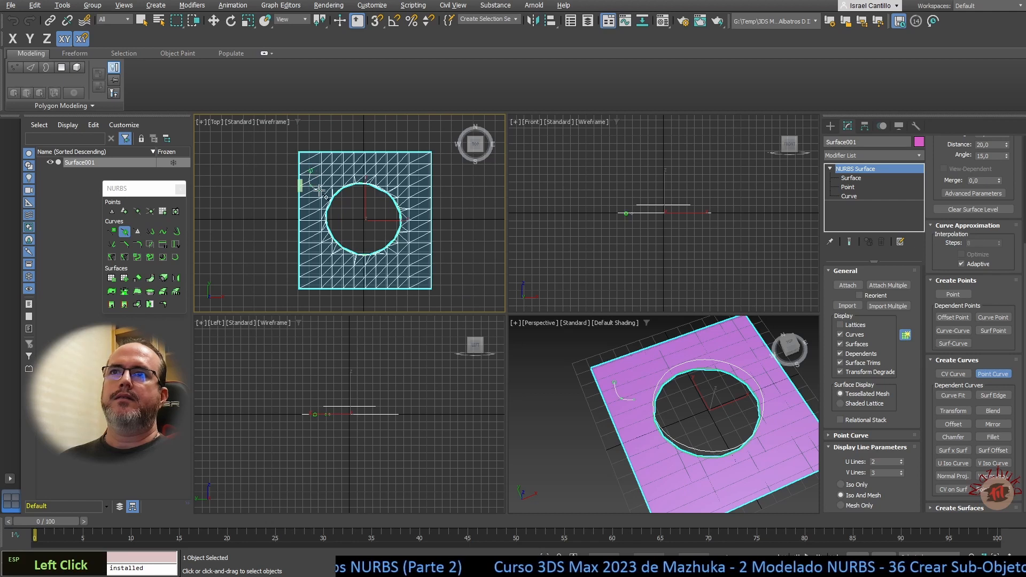
click(323, 188)
click(334, 173)
click(321, 163)
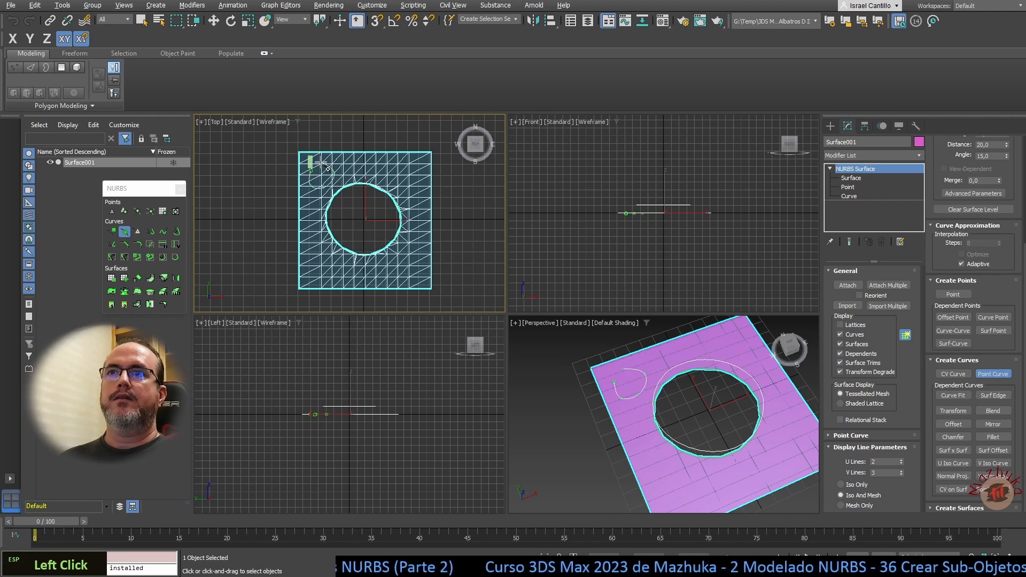
right_click(321, 163)
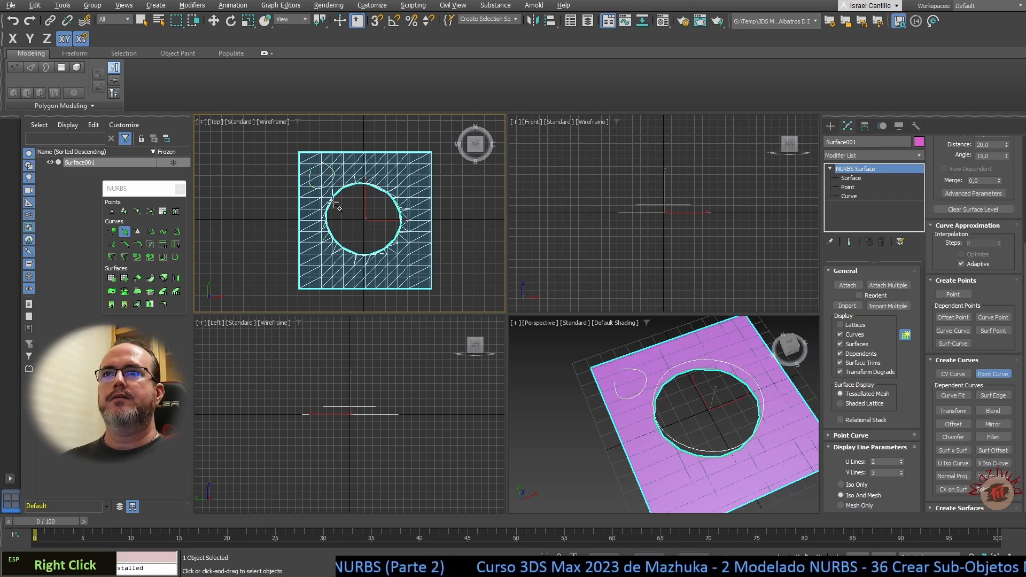
Draw a second small, open point curve near the surface's lower-left corner in the Top view and end curve creation
click(314, 264)
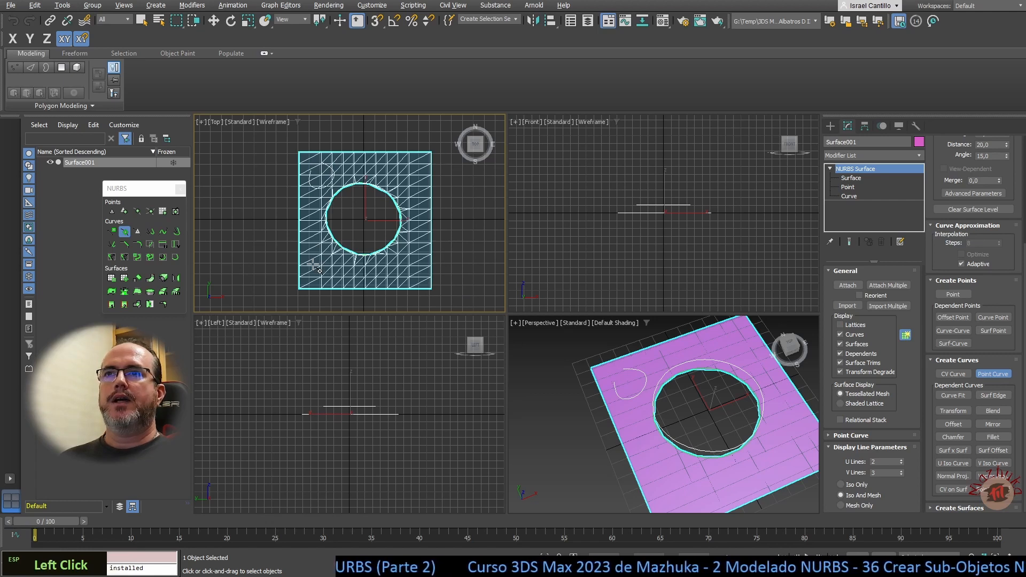
click(331, 262)
click(338, 274)
click(322, 285)
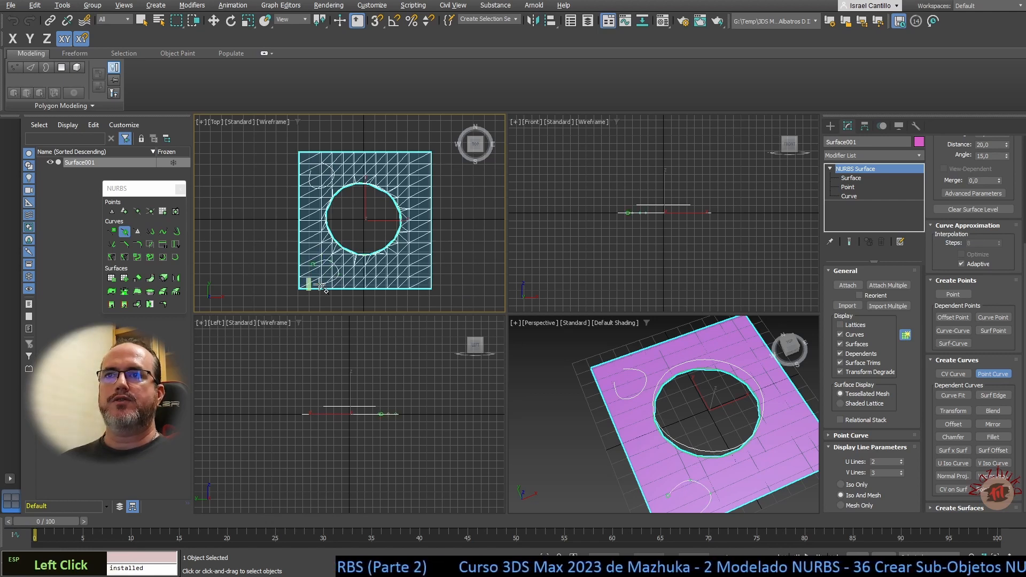
right_click(309, 277)
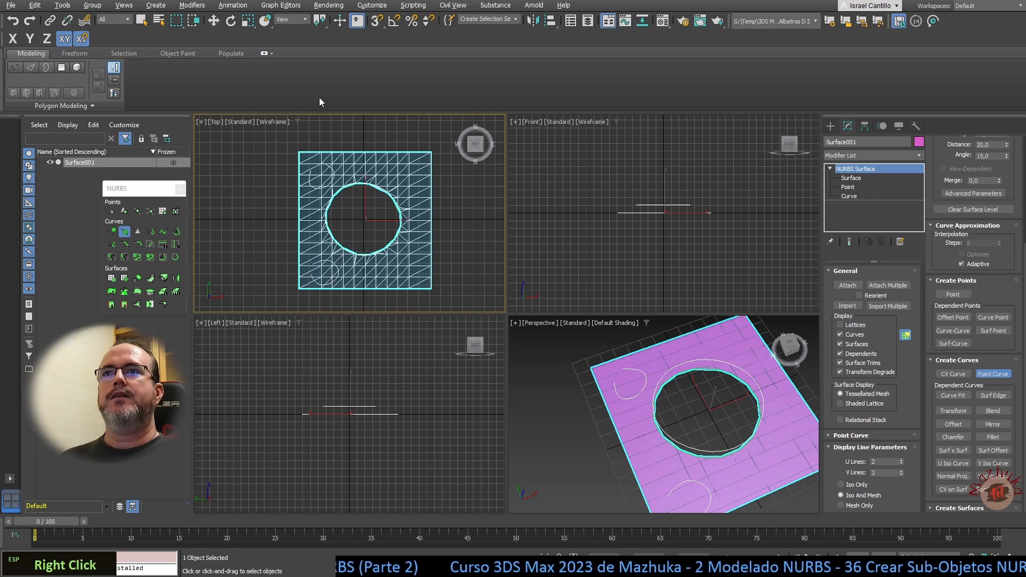
right_click(337, 156)
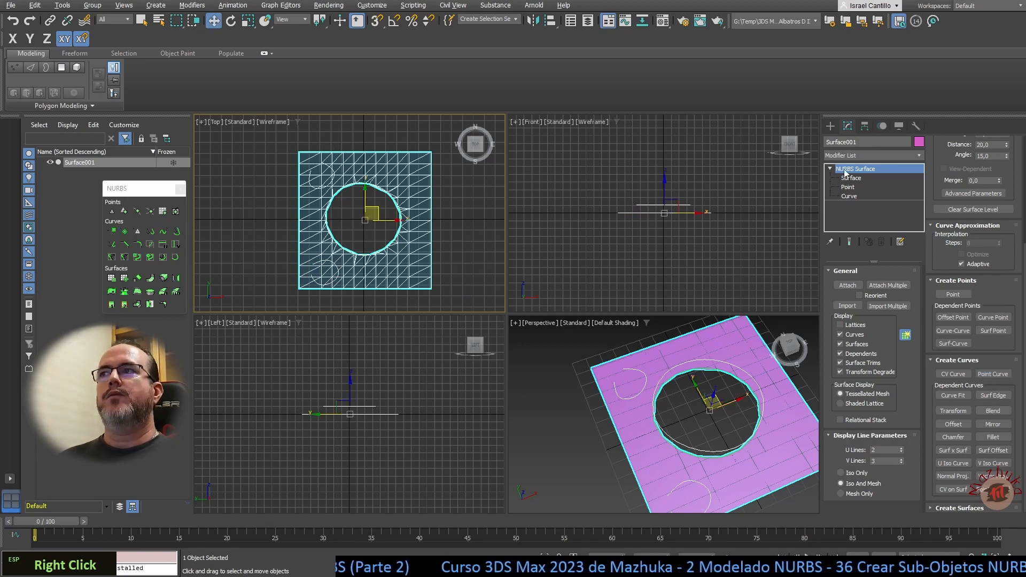
Close both small point curves into loops and raise them together above the large closed curve in the Front view
click(848, 196)
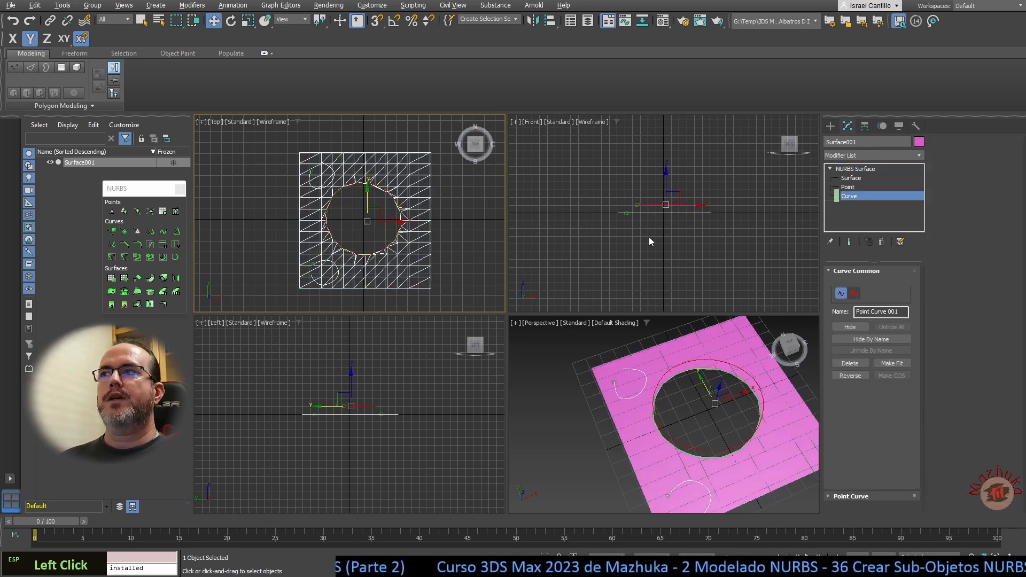
click(328, 184)
scroll(856, 490, down, 1)
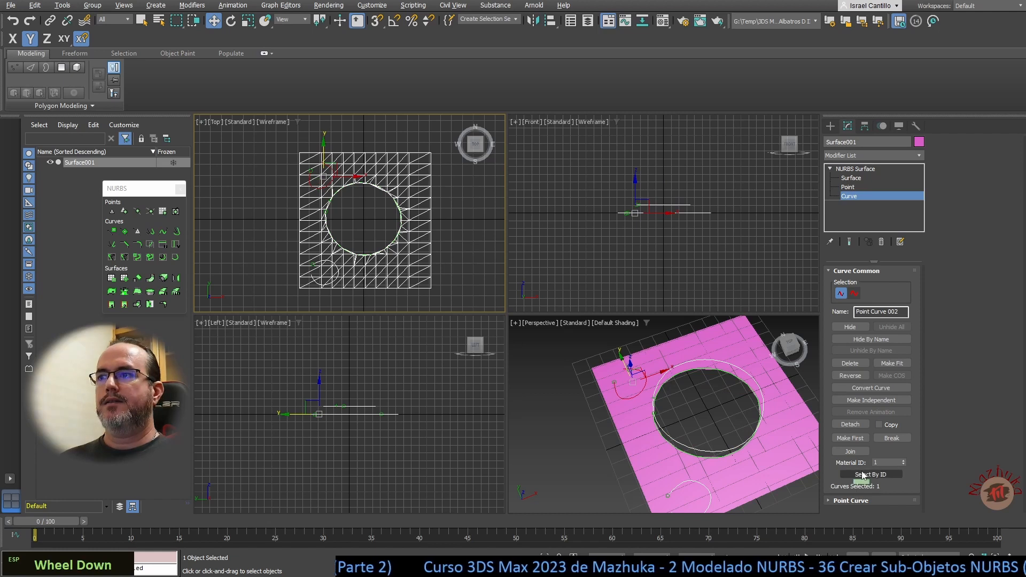
click(835, 501)
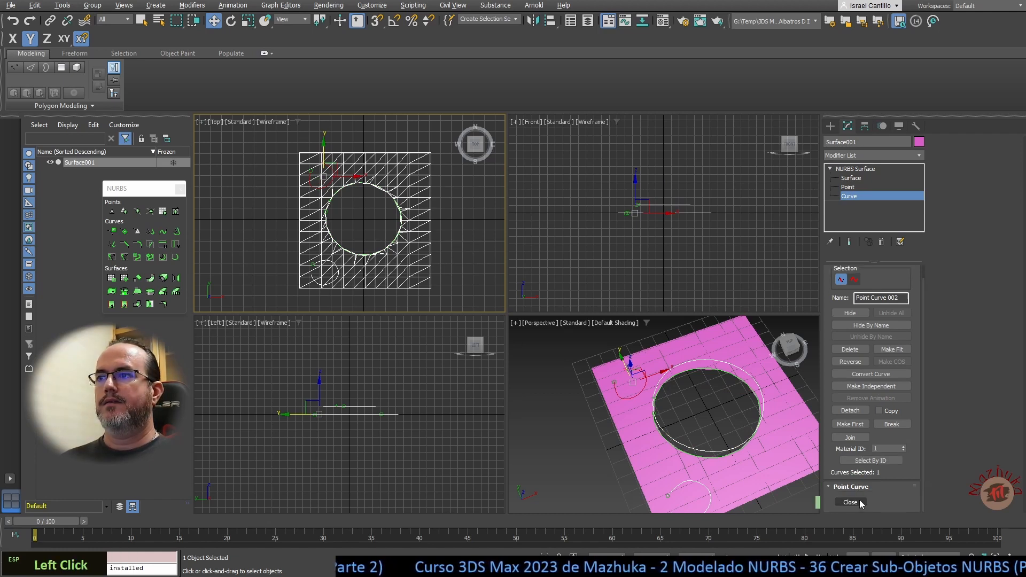
click(314, 283)
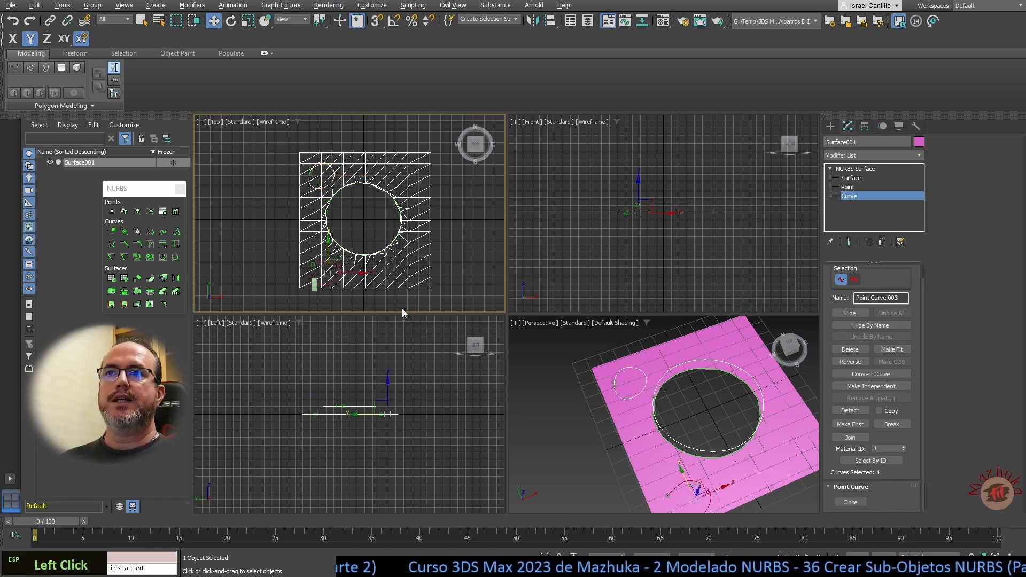
click(849, 503)
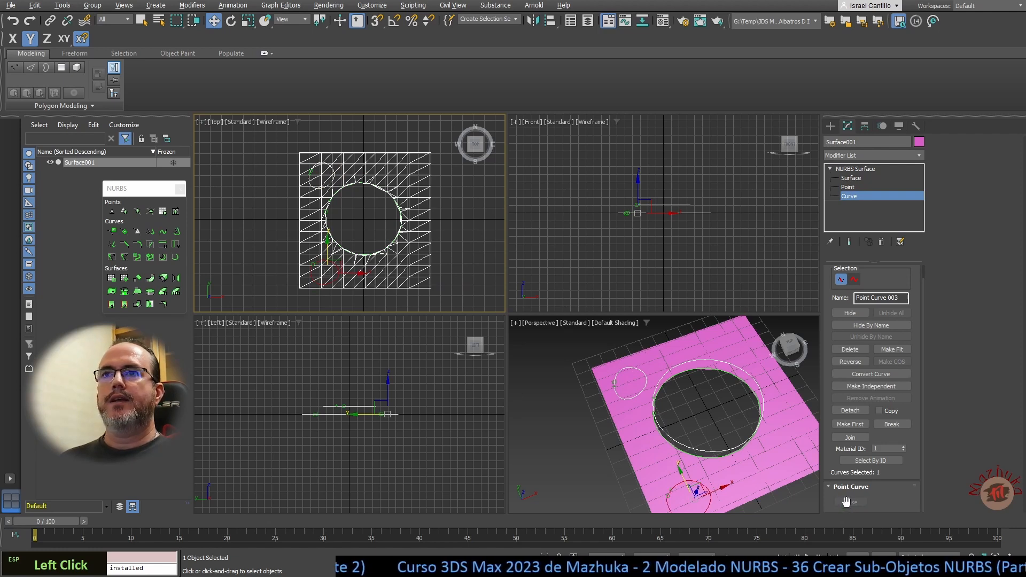
ctrl+click(625, 213)
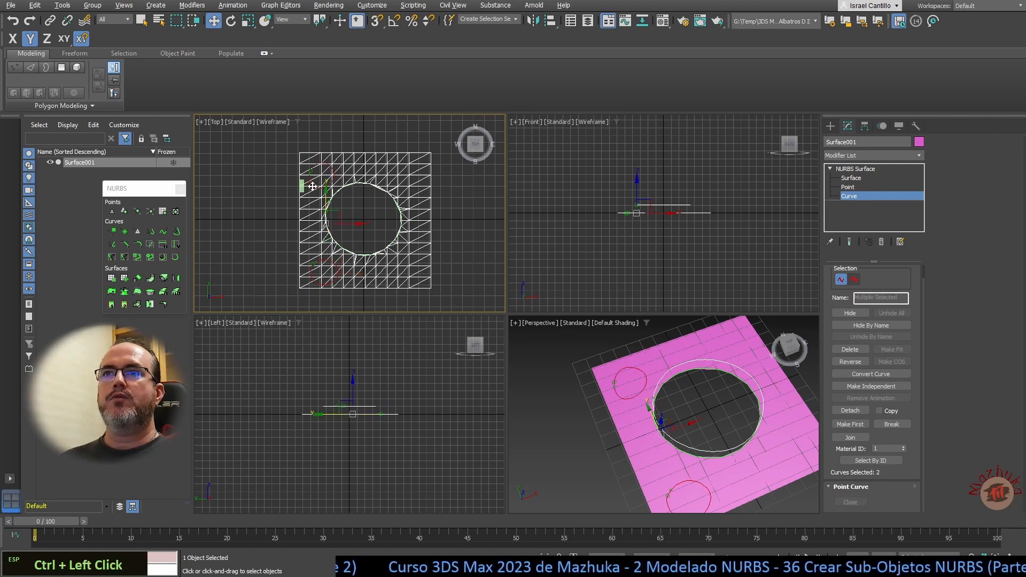
drag(636, 188, 638, 164)
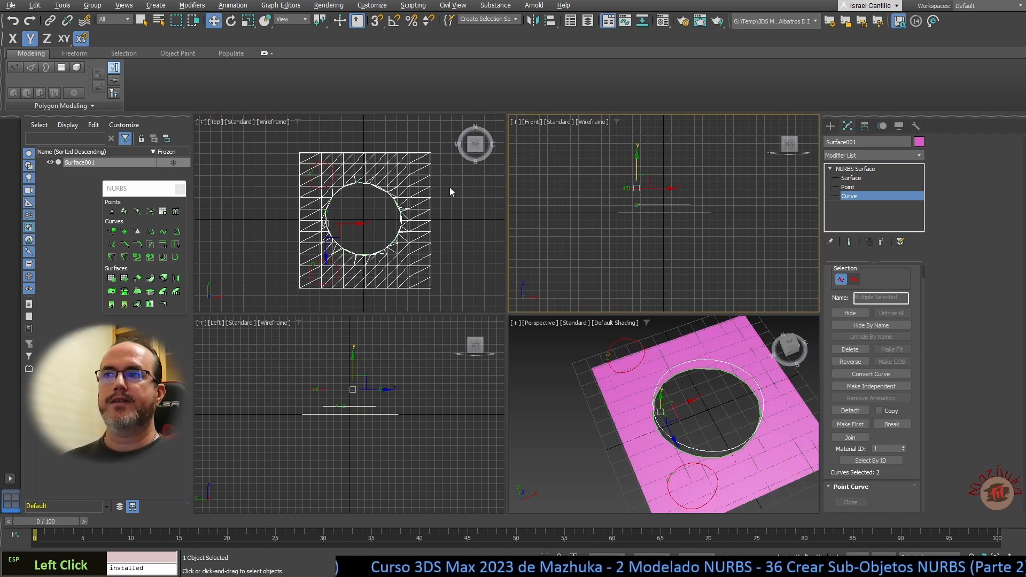
Project the upper-left small curve onto the surface as a Normal Projected Curve, enable Trim for it, and end the projection command
click(111, 257)
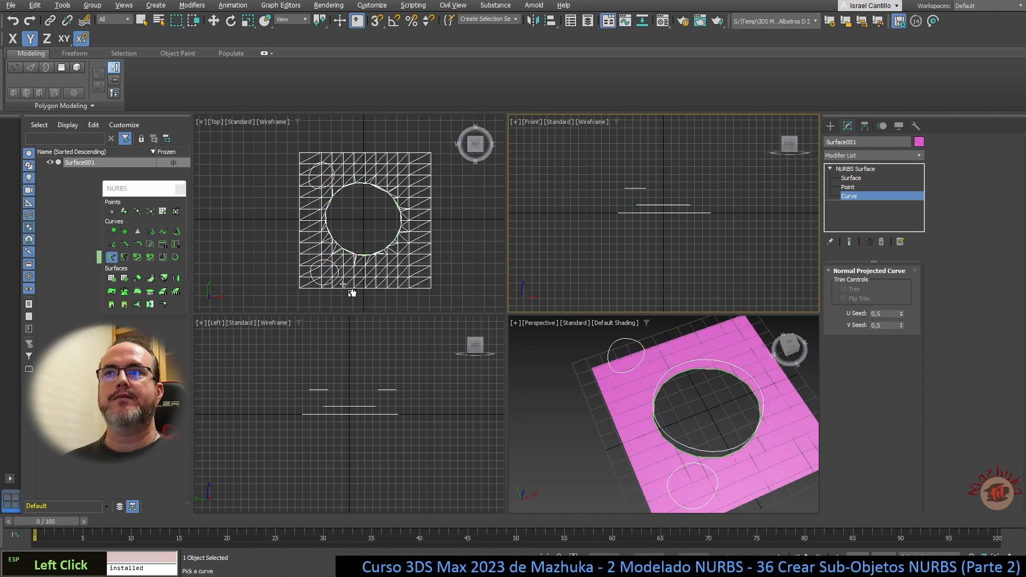
click(320, 202)
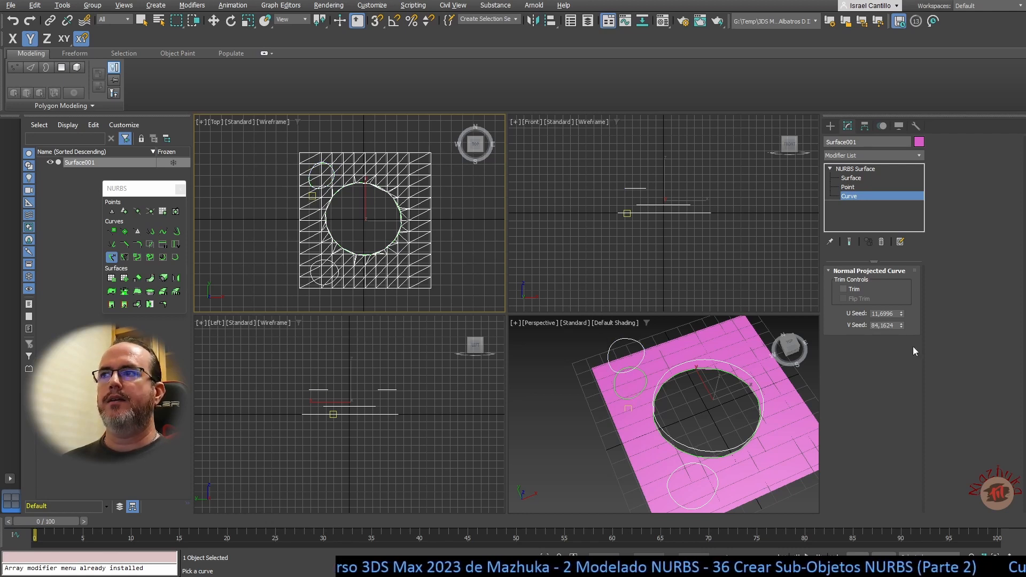
click(843, 289)
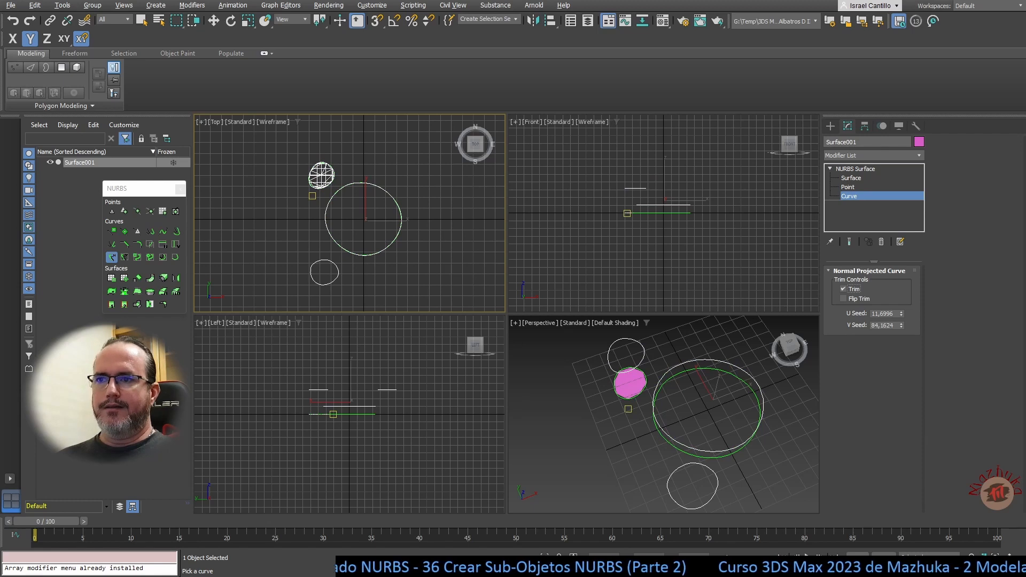
scroll(662, 414, down, 1)
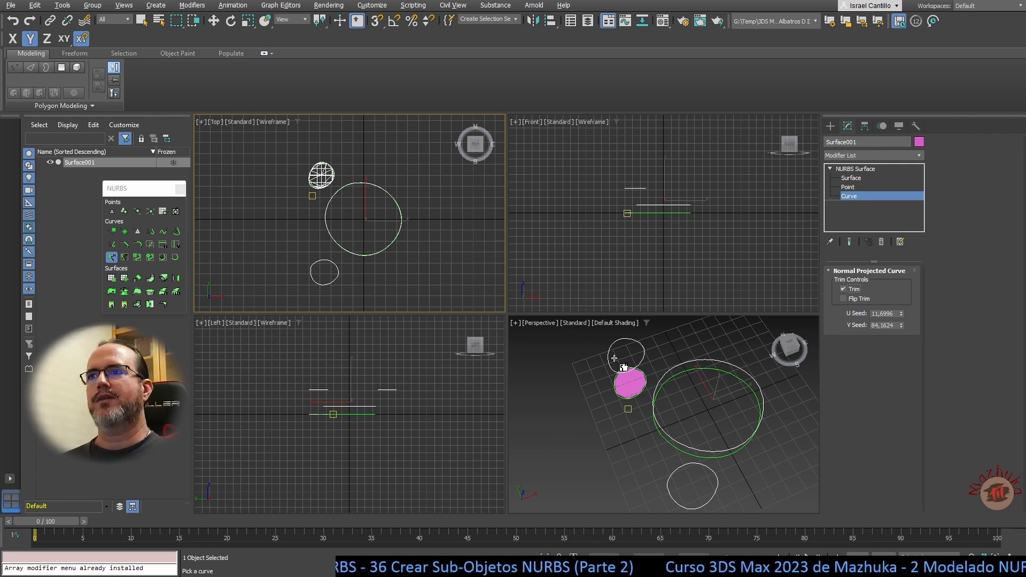
right_click(626, 346)
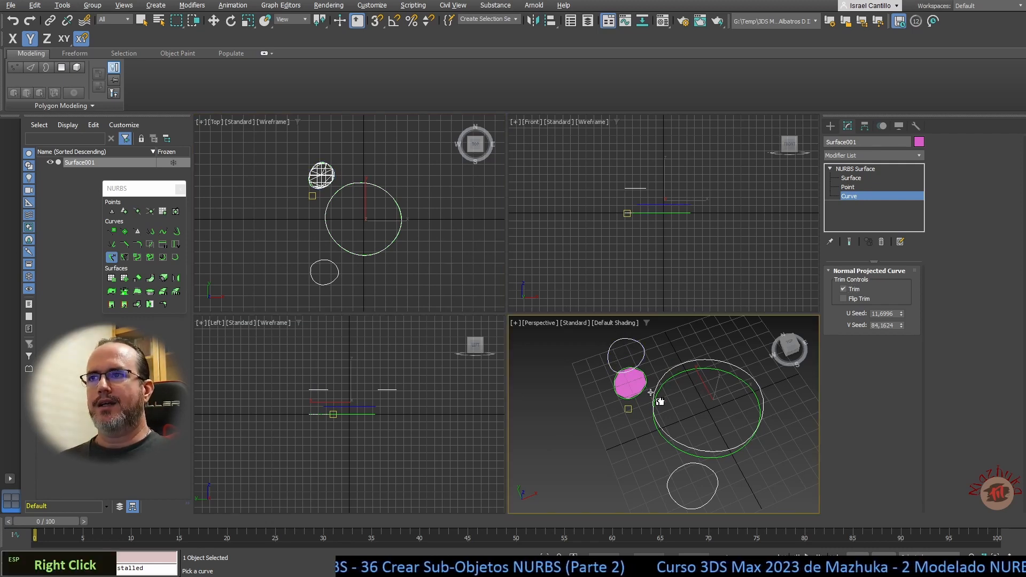
Leave curve sub-object editing and delete the whole NURBS surface to empty the scene
click(859, 169)
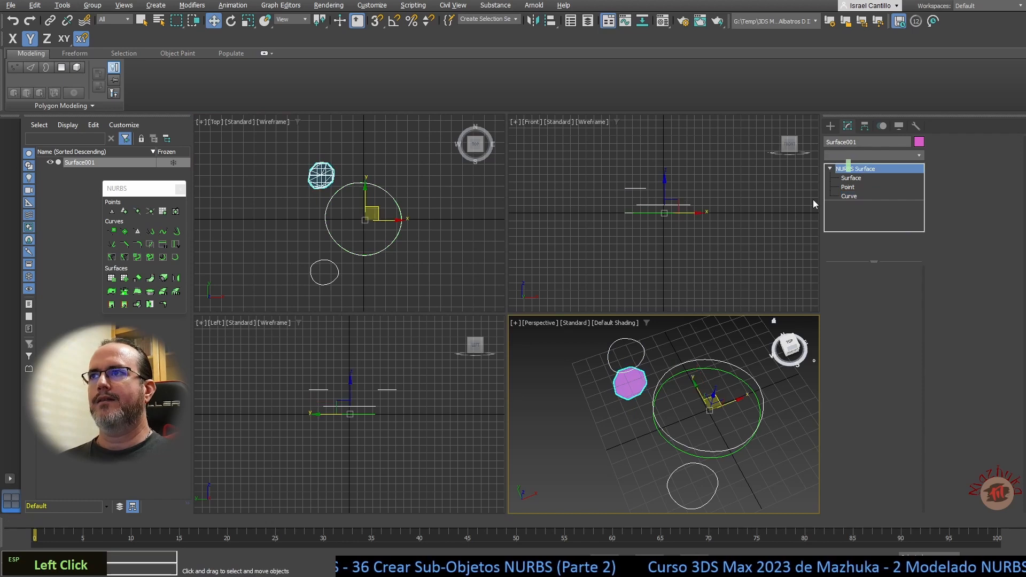
click(830, 126)
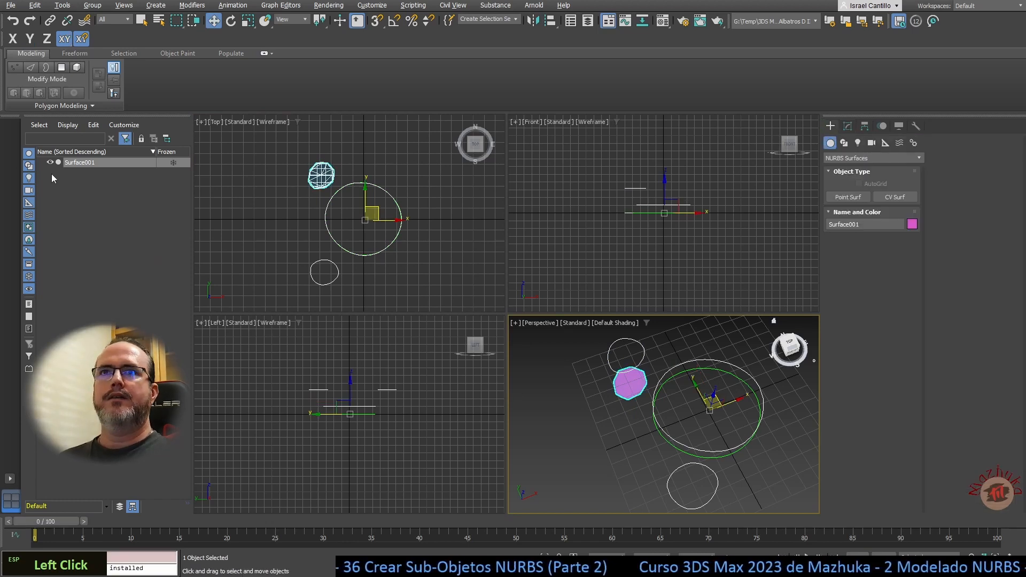
key(Delete)
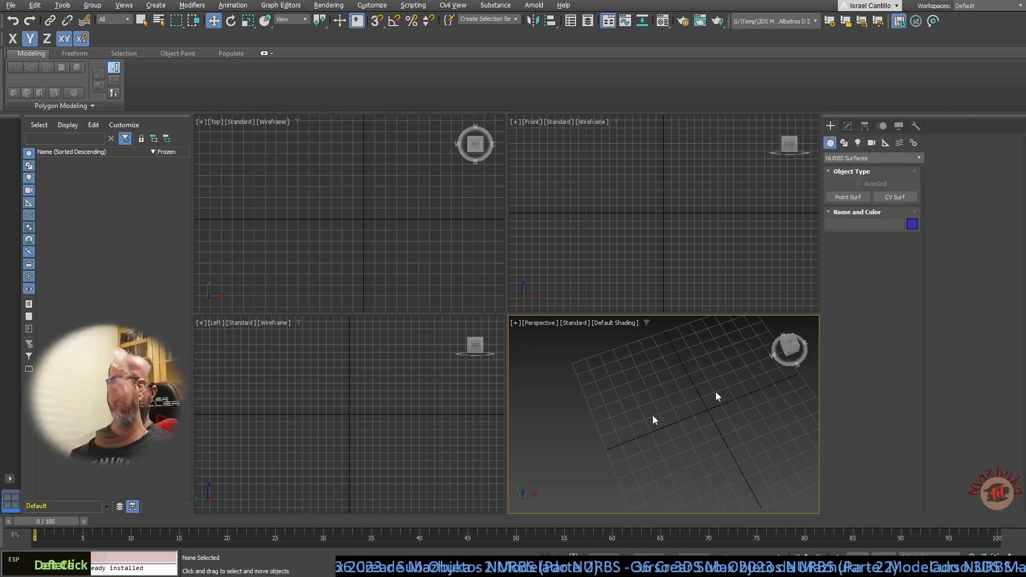
click(716, 396)
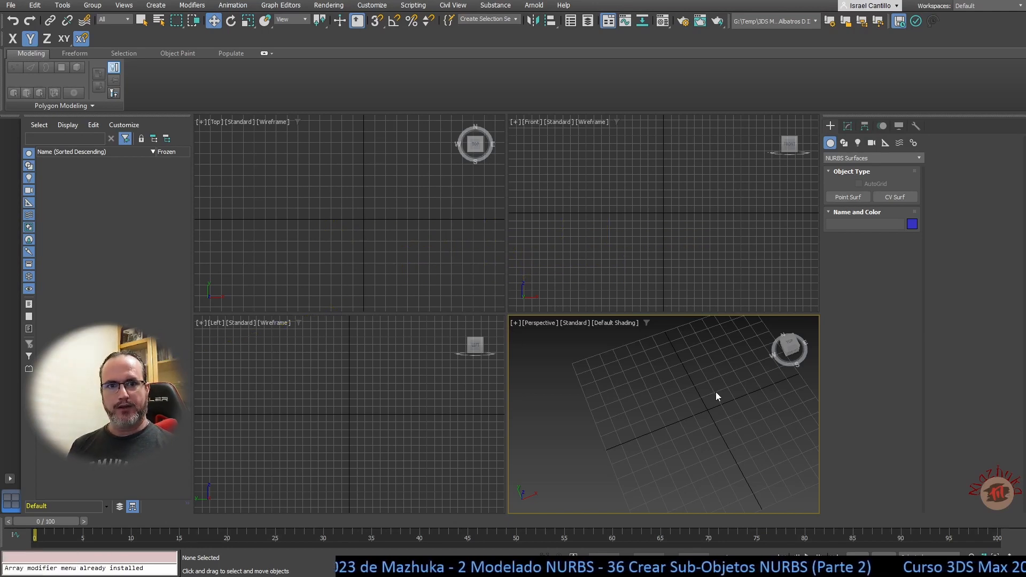
Draw a Point Surf about 0.54 m long and 0.59 m wide in the Perspective view, activate scaling and switch that view to Top
click(857, 197)
drag(669, 396, 789, 431)
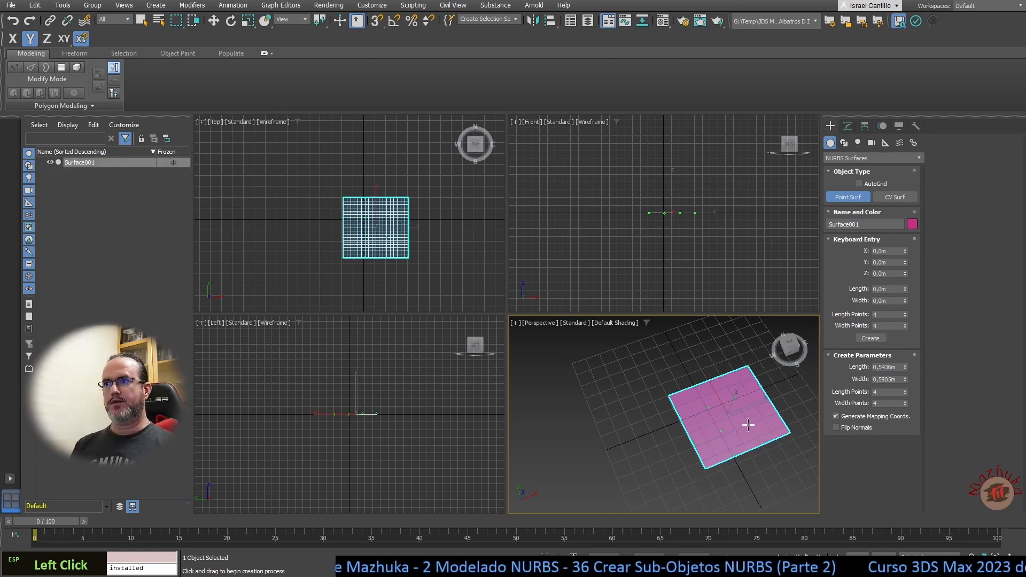
key(r)
key(t)
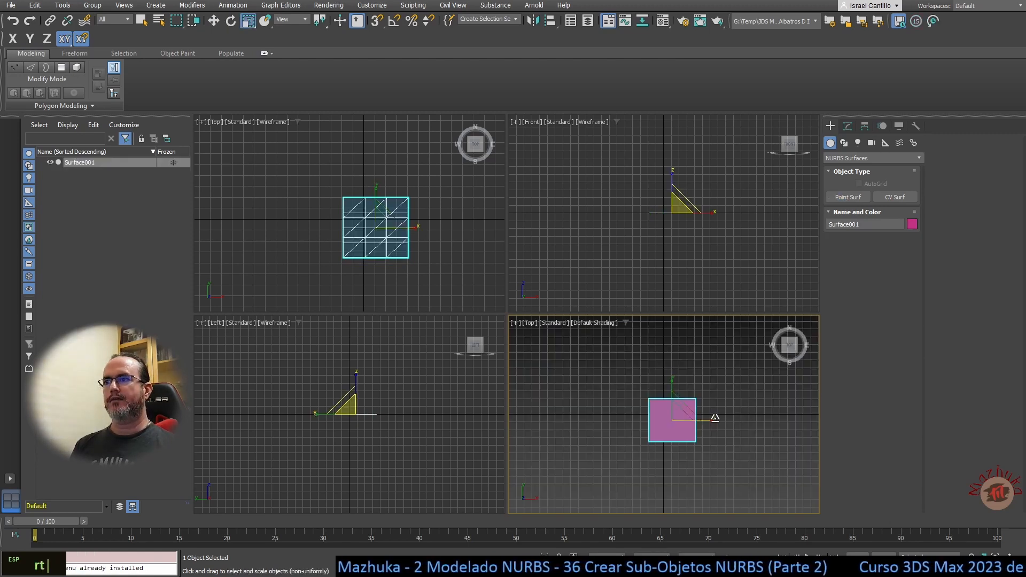
key(t)
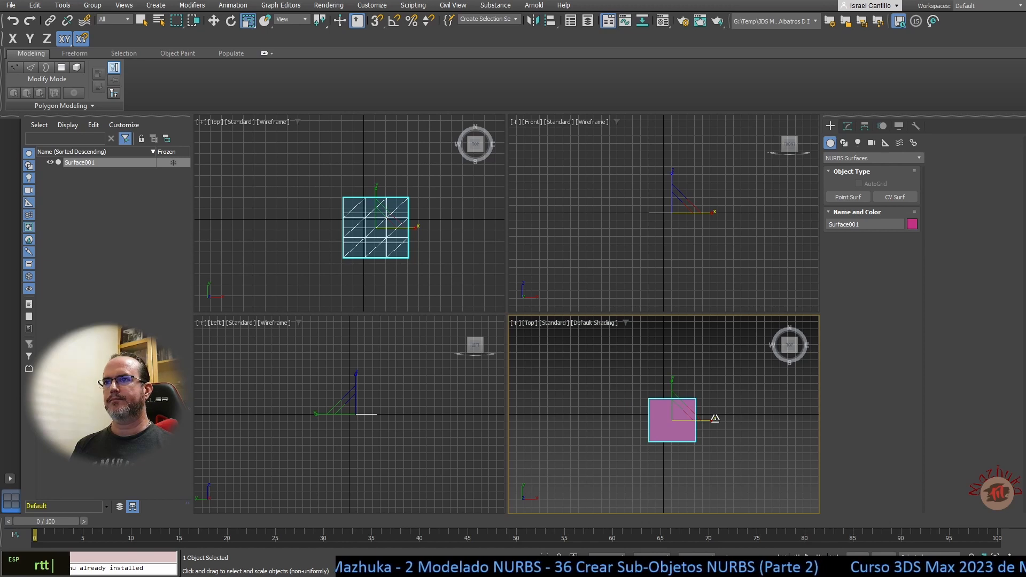
Return the active view to Perspective, tilt the point surface about its X axis so it slopes, and deselect it
key(p)
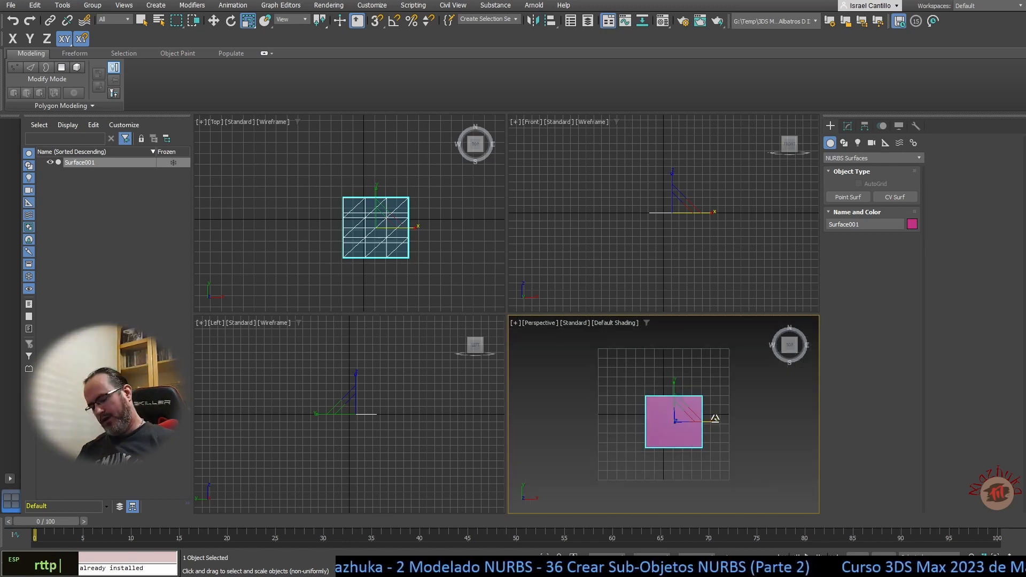
key(r)
key(e)
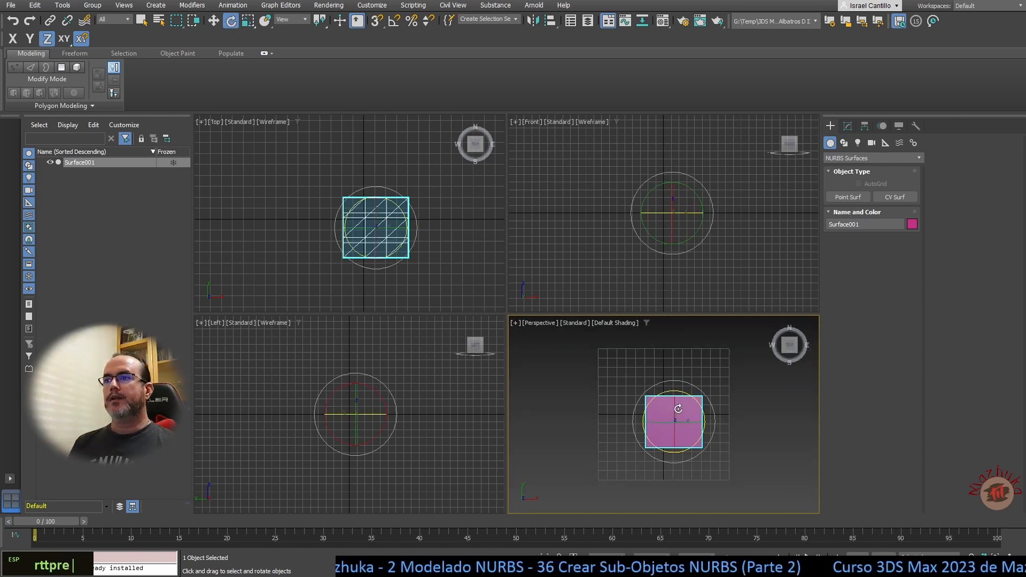
drag(675, 404, 675, 441)
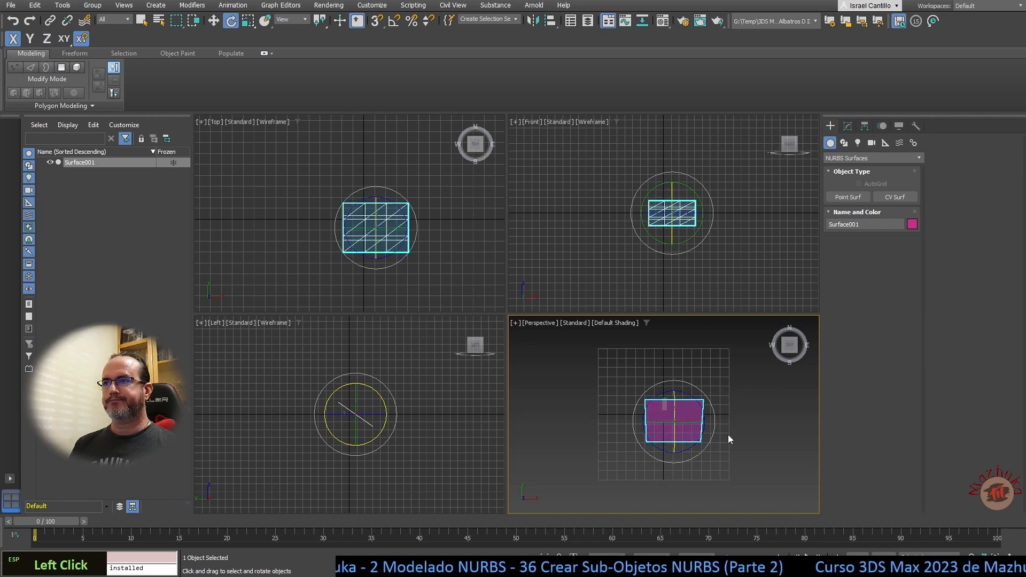
click(739, 430)
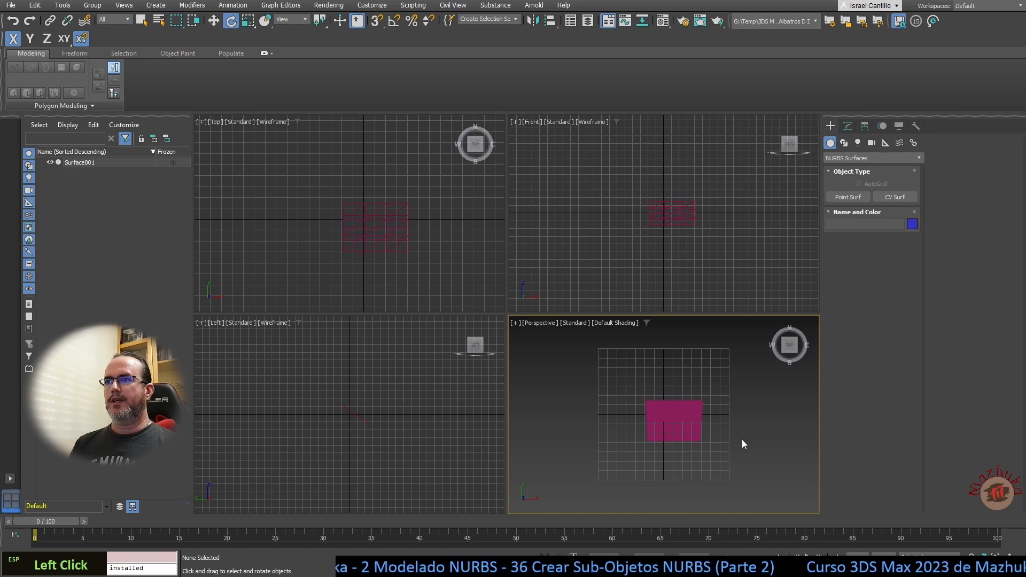
Draw a Point Surf sub-object about 0.31 m long and 0.92 m wide across the tilted surface, and end the creation command
click(659, 405)
click(848, 127)
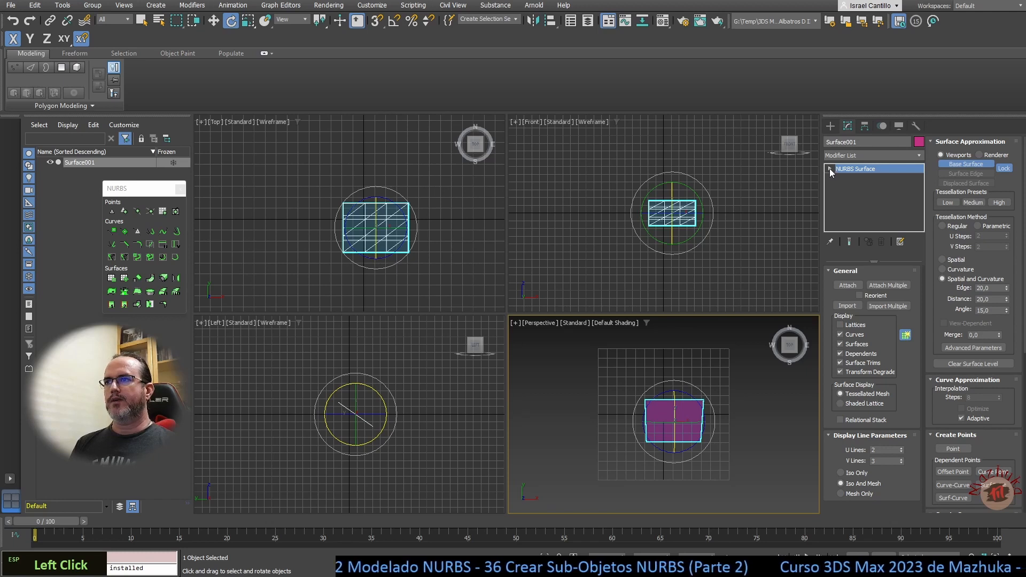
click(124, 279)
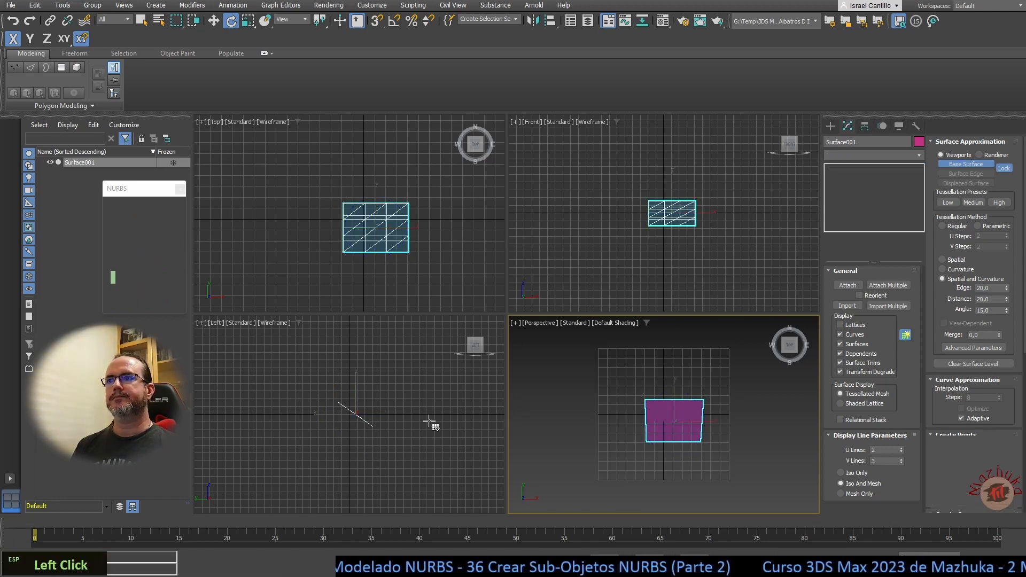
drag(632, 398, 721, 428)
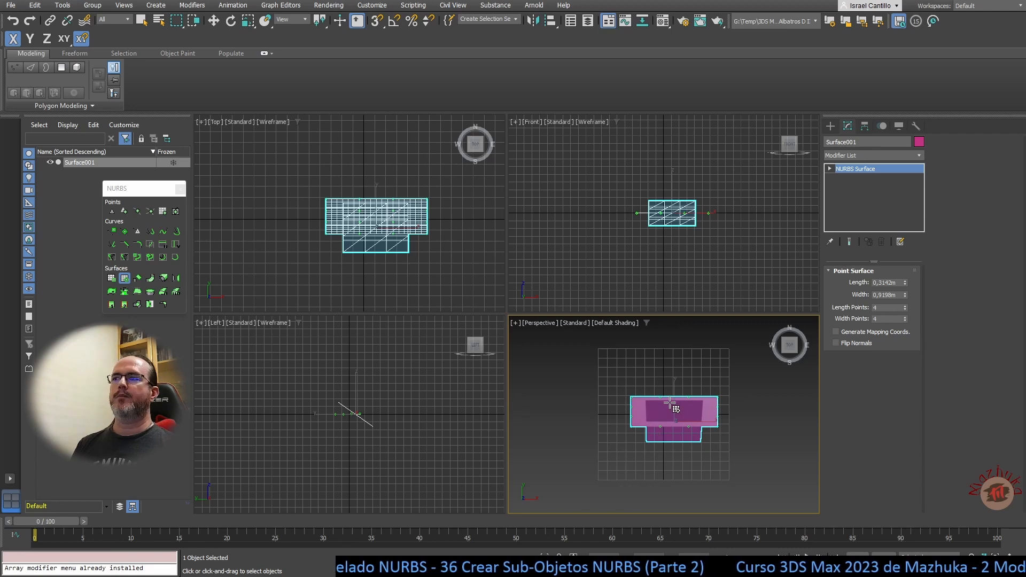
right_click(590, 457)
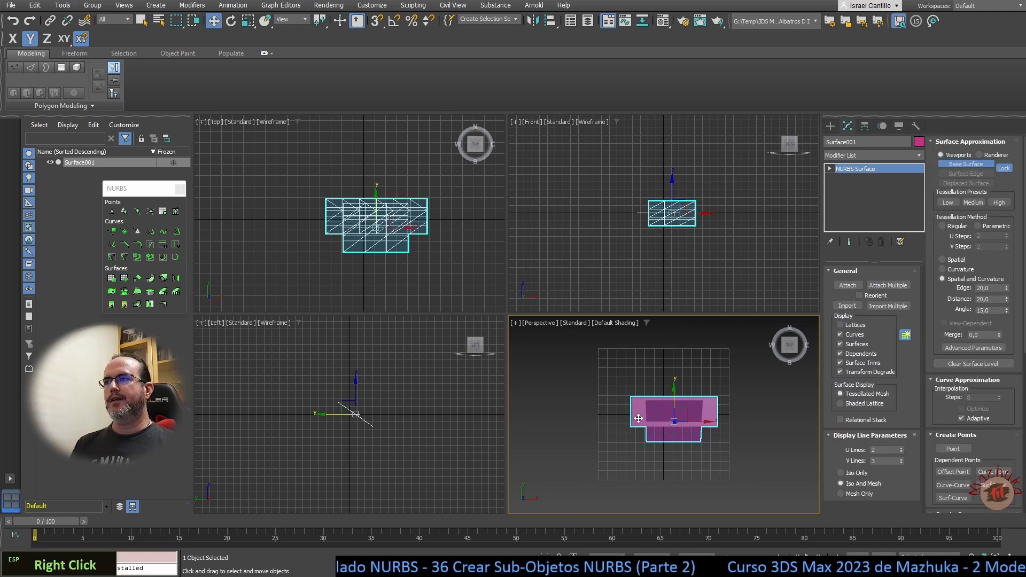
Create a Surf x Surf intersection curve between the tilted surface and the flat horizontal surface
scroll(972, 389, down, 3)
scroll(972, 389, down, 6)
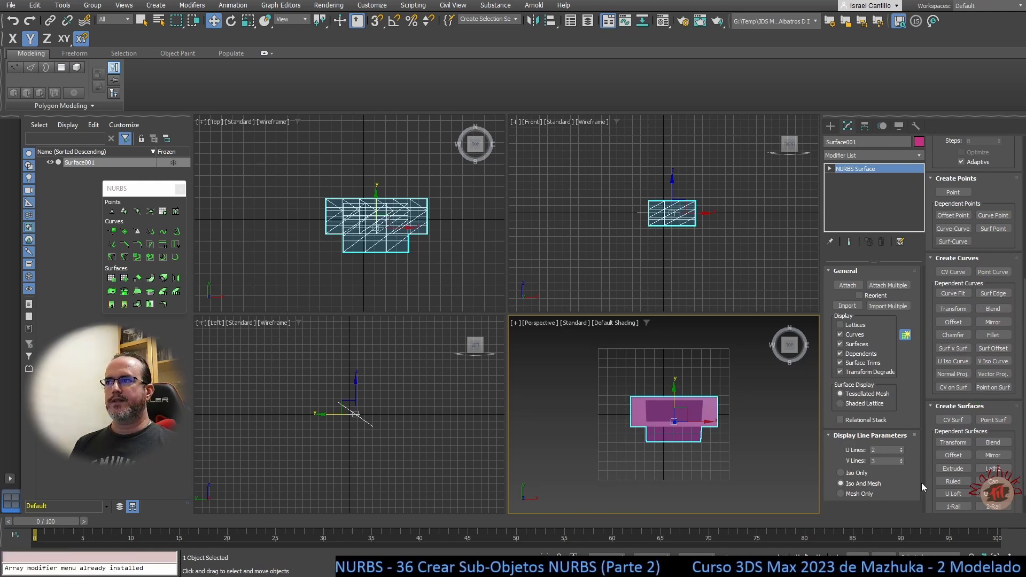
scroll(962, 369, up, 1)
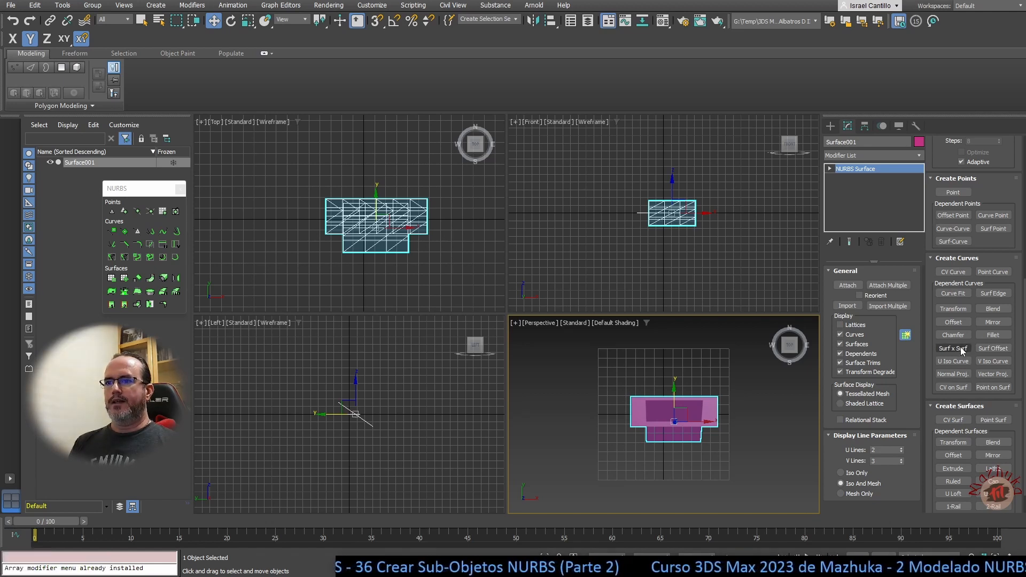
click(1005, 114)
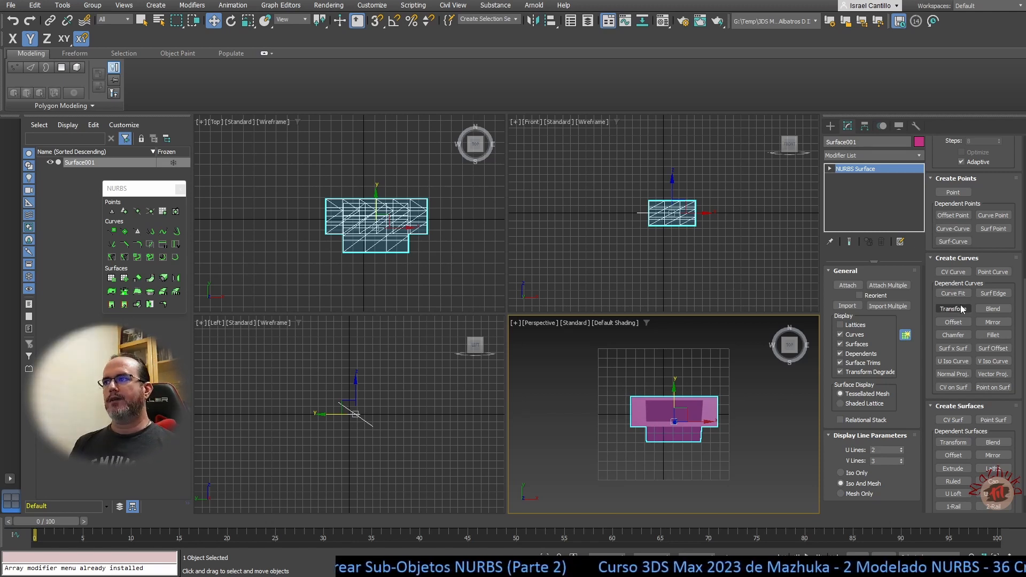
click(954, 348)
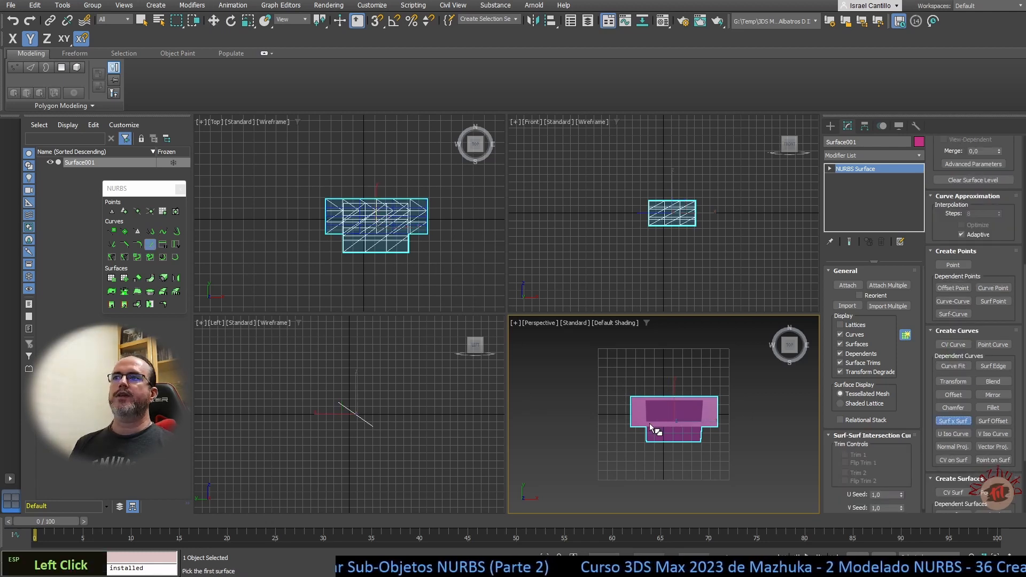
scroll(650, 423, up, 4)
alt+middle_drag(732, 424, 689, 396)
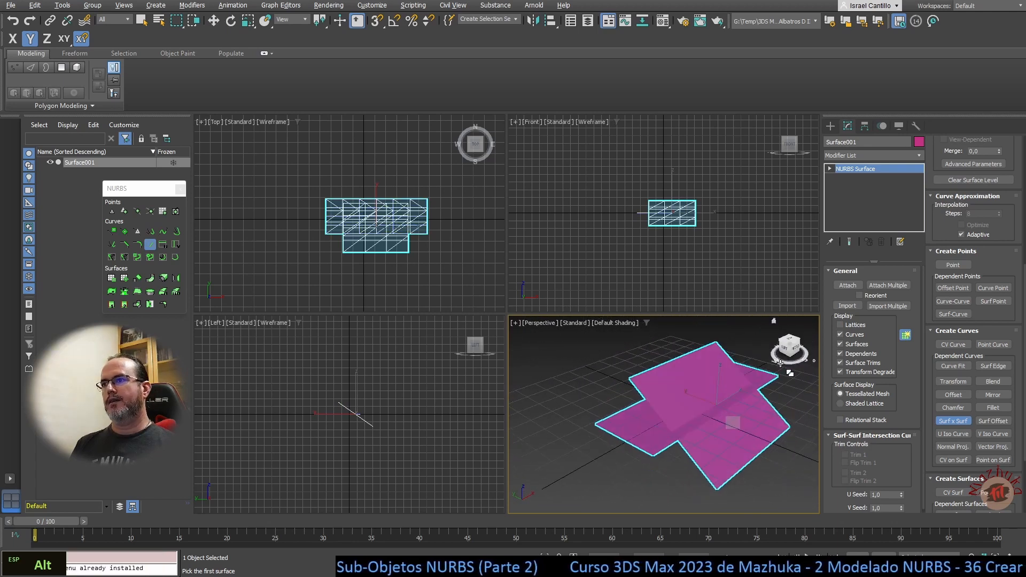
click(657, 394)
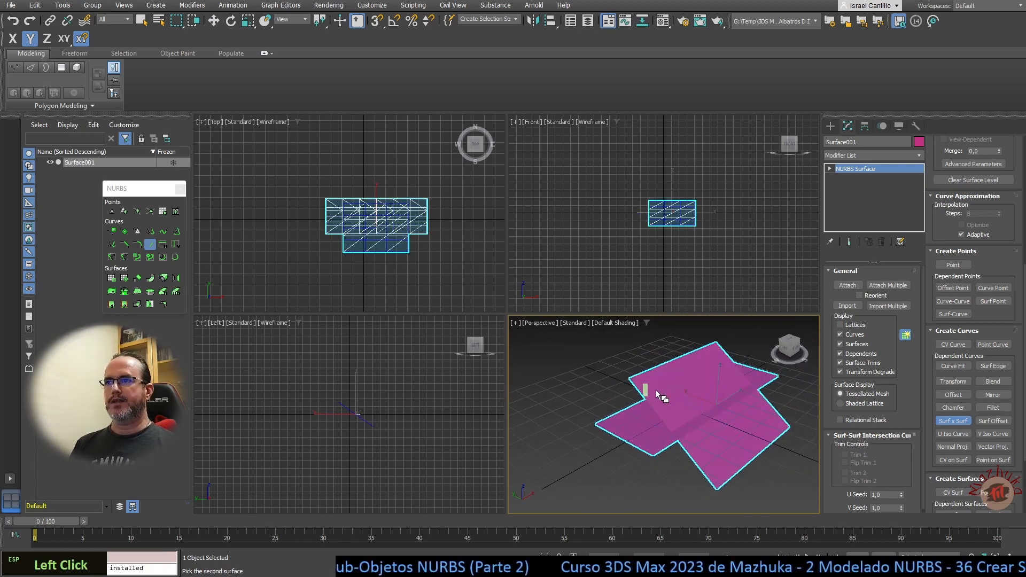
click(644, 428)
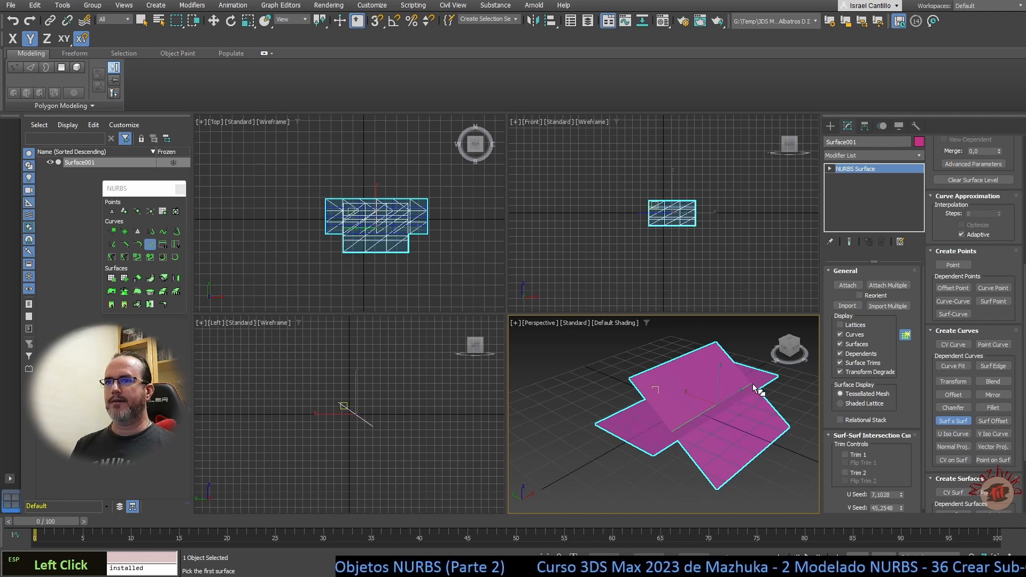
Try Trim 1 and Trim 2 separately on the intersection curve, then turn both off
scroll(697, 425, up, 5)
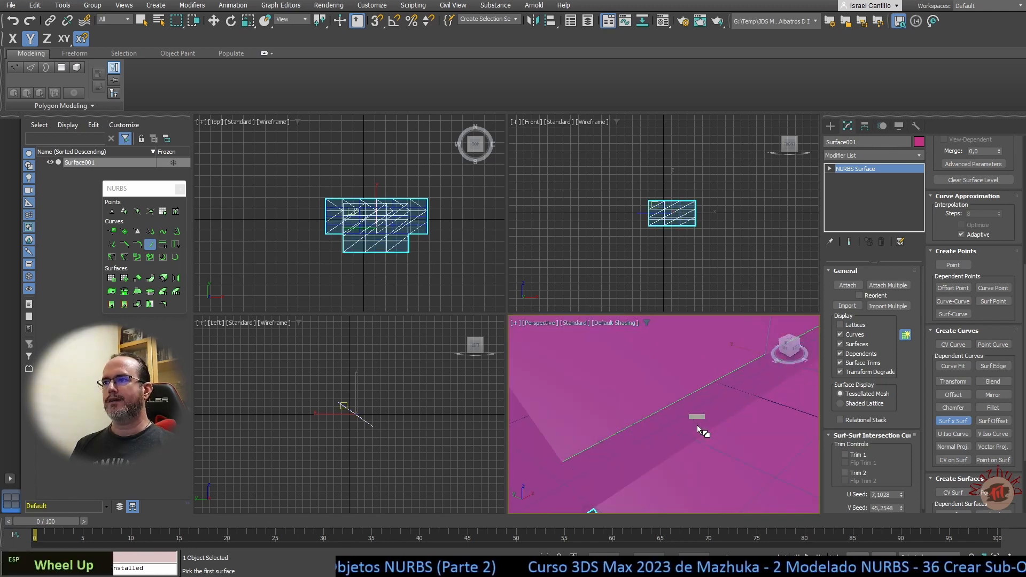
scroll(697, 424, down, 5)
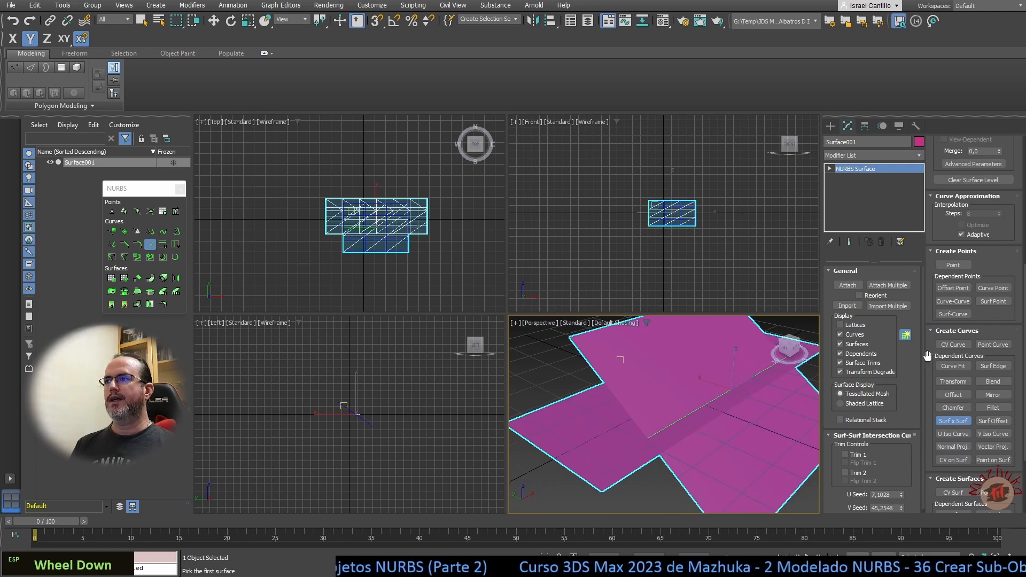
scroll(890, 433, down, 1)
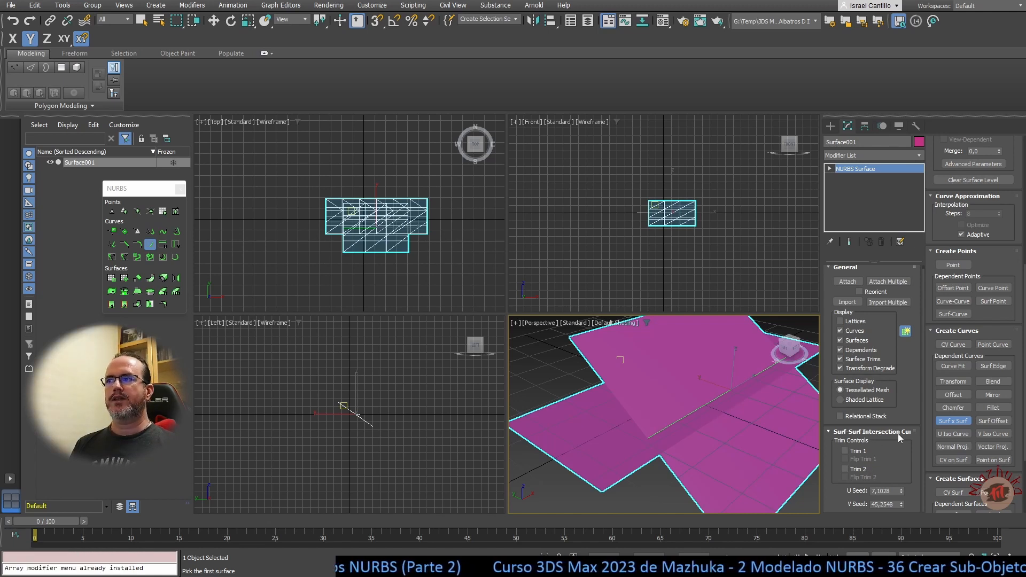
click(848, 452)
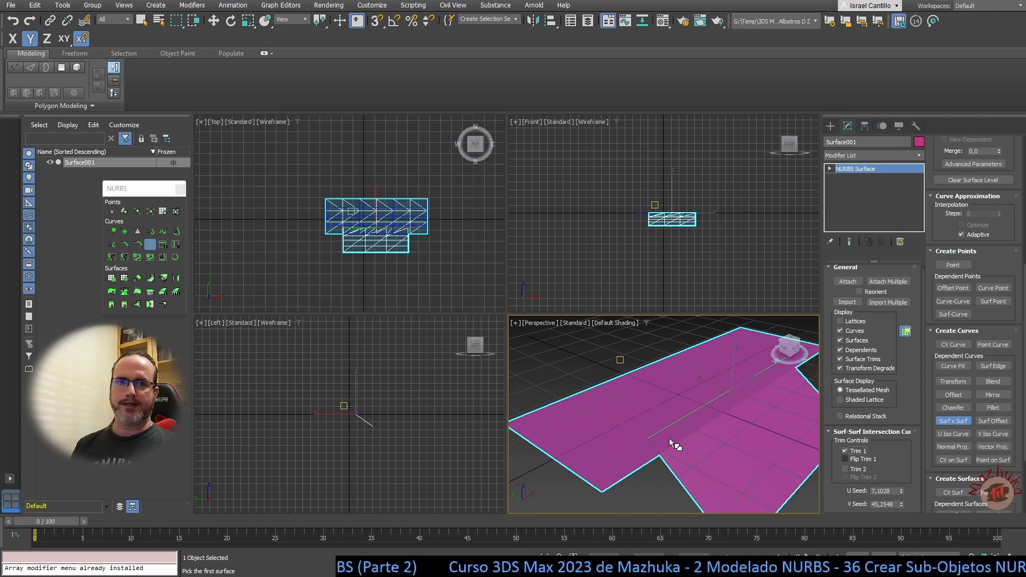
click(844, 469)
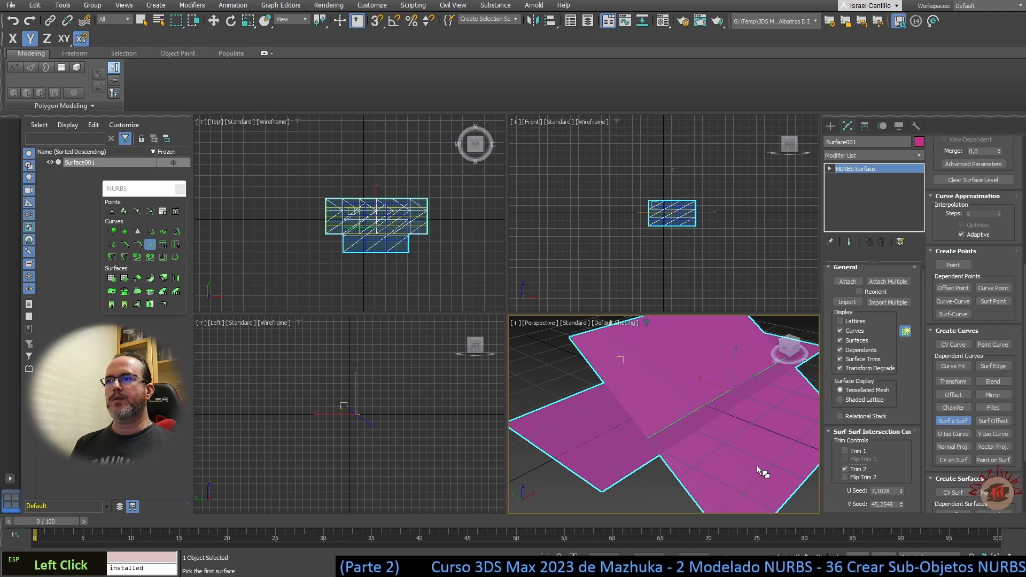
middle_drag(726, 465, 812, 475)
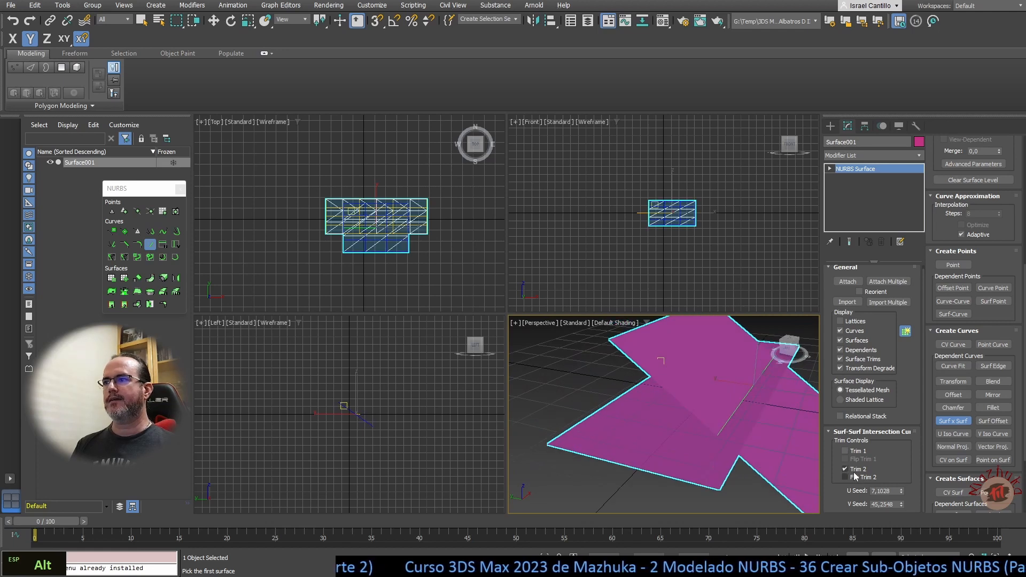
click(846, 469)
Enable Trim 1 with Flip Trim 1 for the intersection curve, test Trim 2 with its flip and disable it, and end the command
click(845, 452)
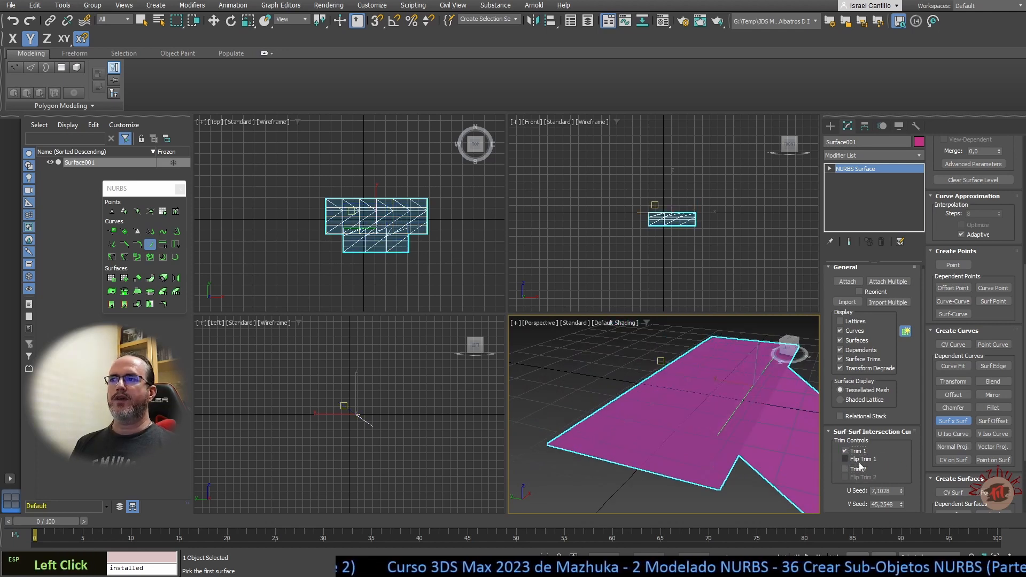
click(844, 459)
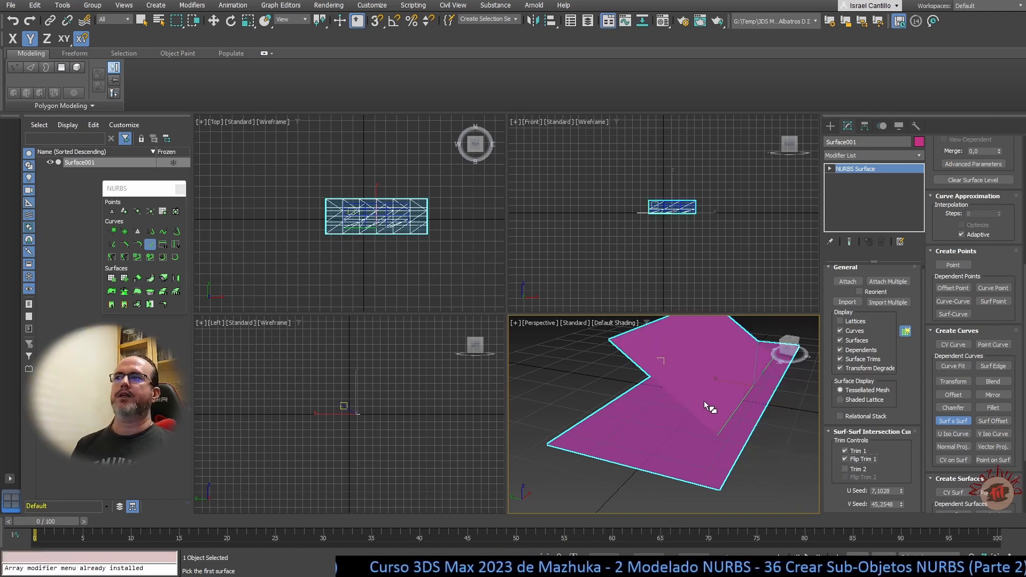
click(845, 468)
click(845, 477)
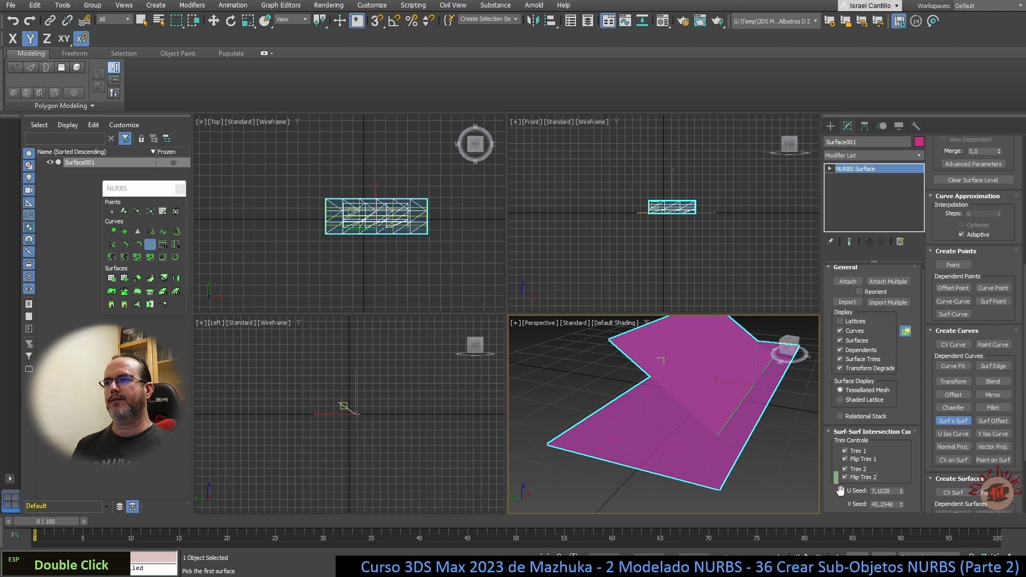
click(845, 477)
click(845, 468)
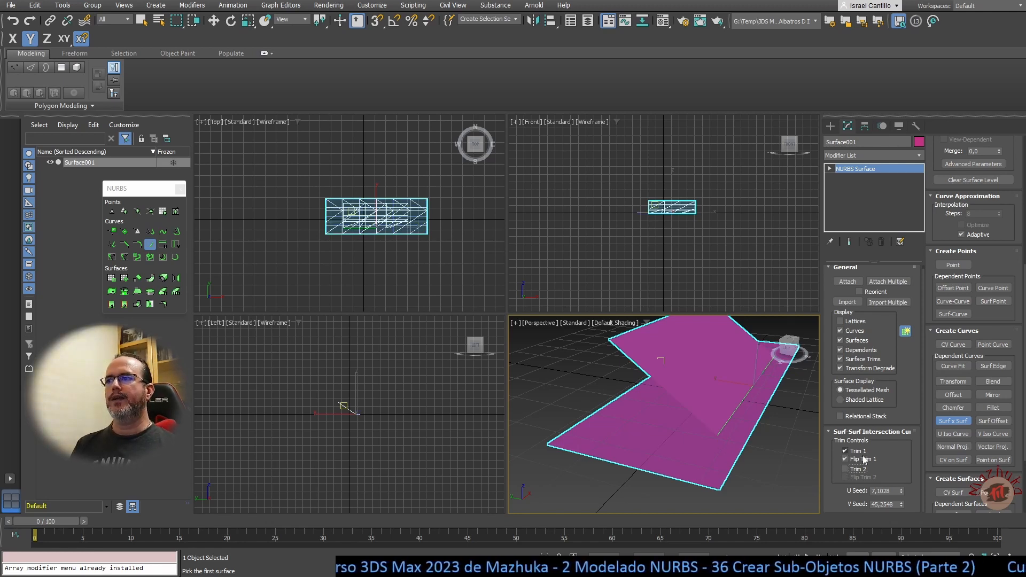
scroll(850, 481, down, 2)
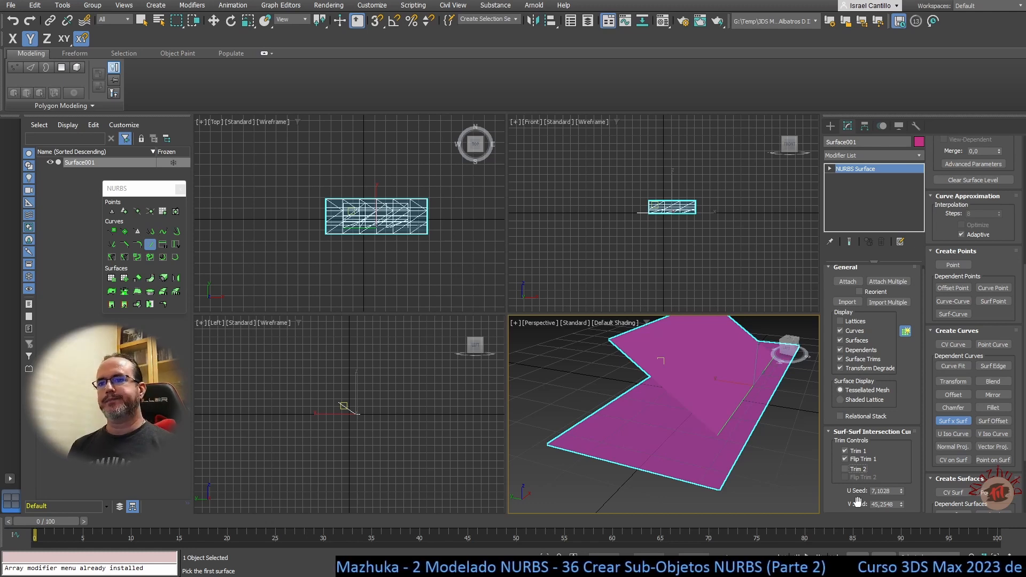
scroll(884, 489, down, 1)
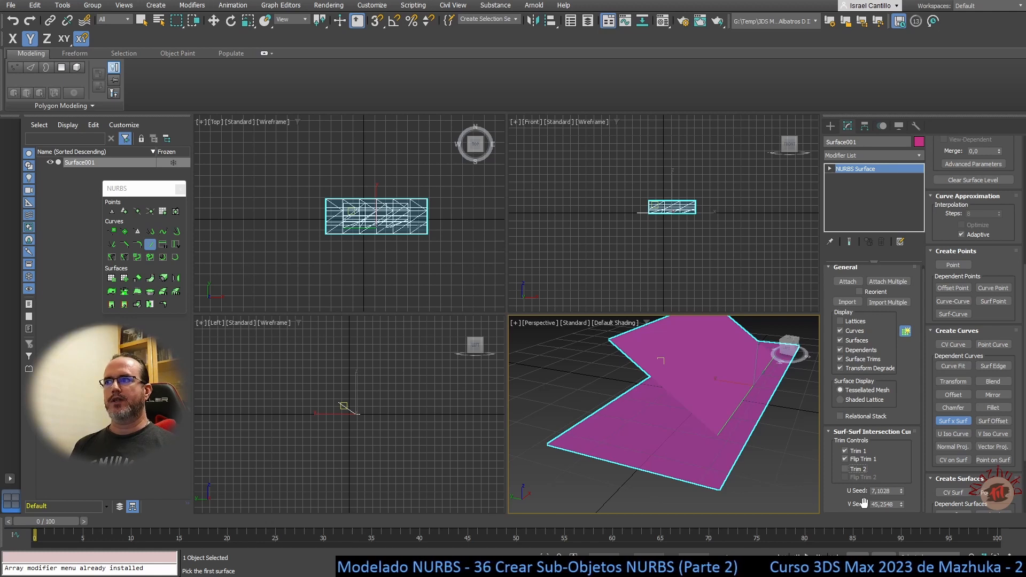
click(953, 421)
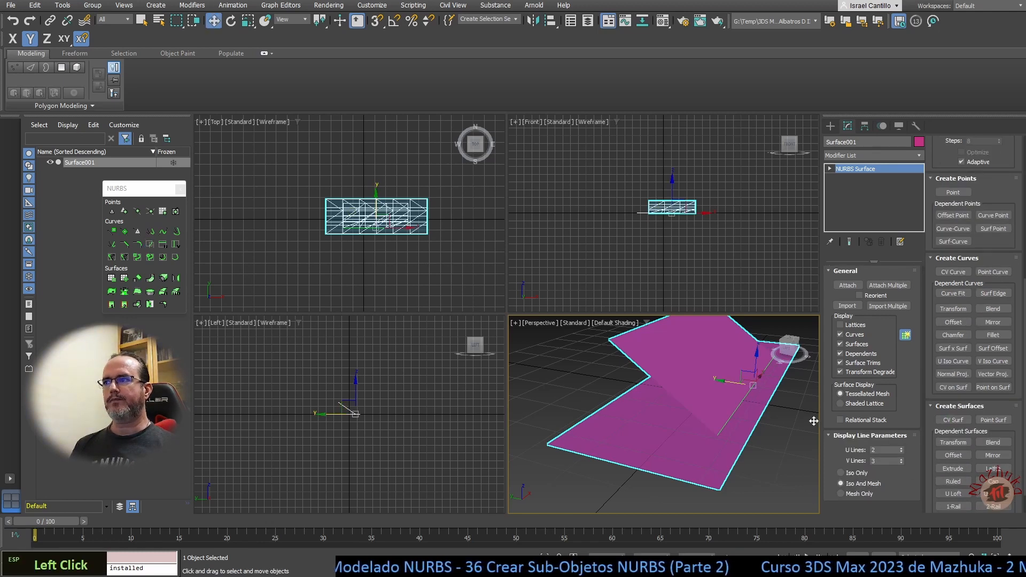
Create a Surface Offset curve from the intersection curve and set its offset to 0.17 m
scroll(764, 411, down, 2)
scroll(766, 448, up, 2)
shift+middle_drag(765, 448, 684, 447)
scroll(950, 427, down, 2)
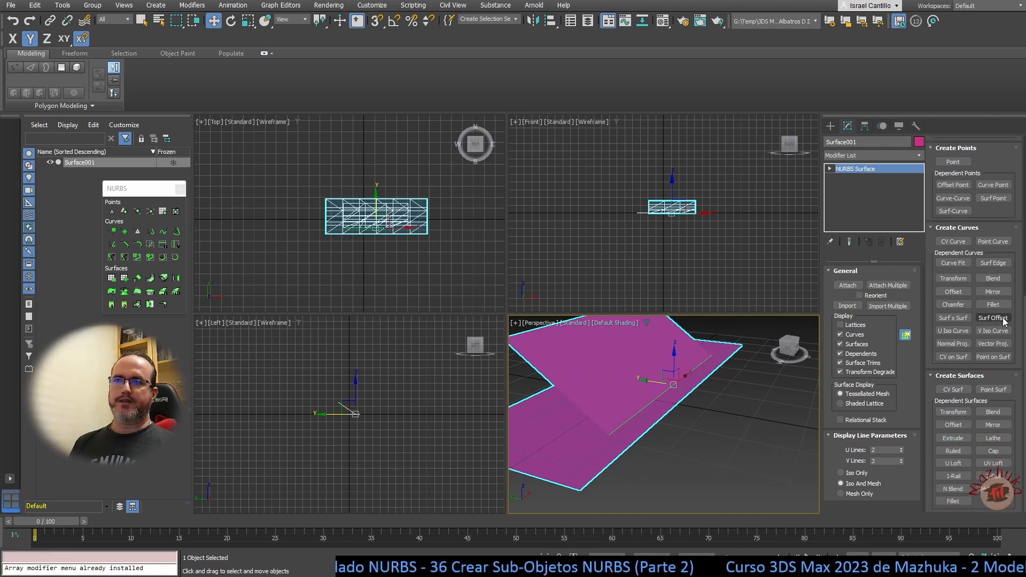
scroll(950, 427, down, 1)
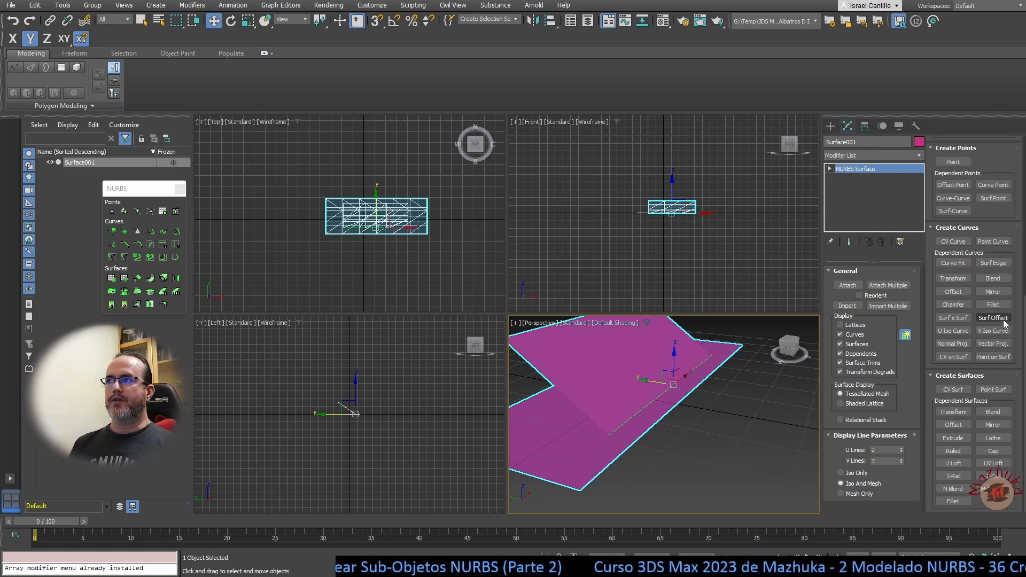
click(992, 318)
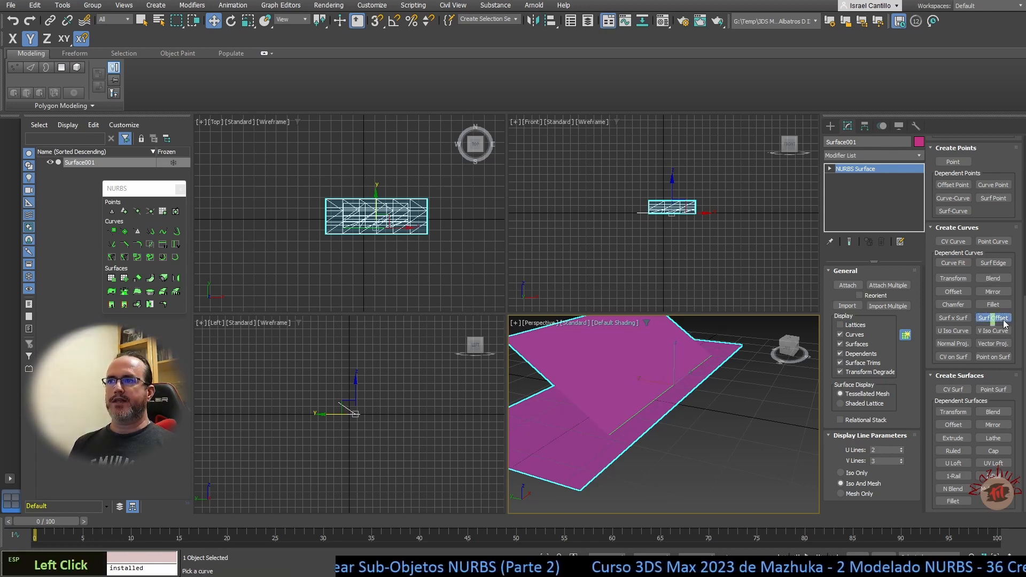
click(647, 410)
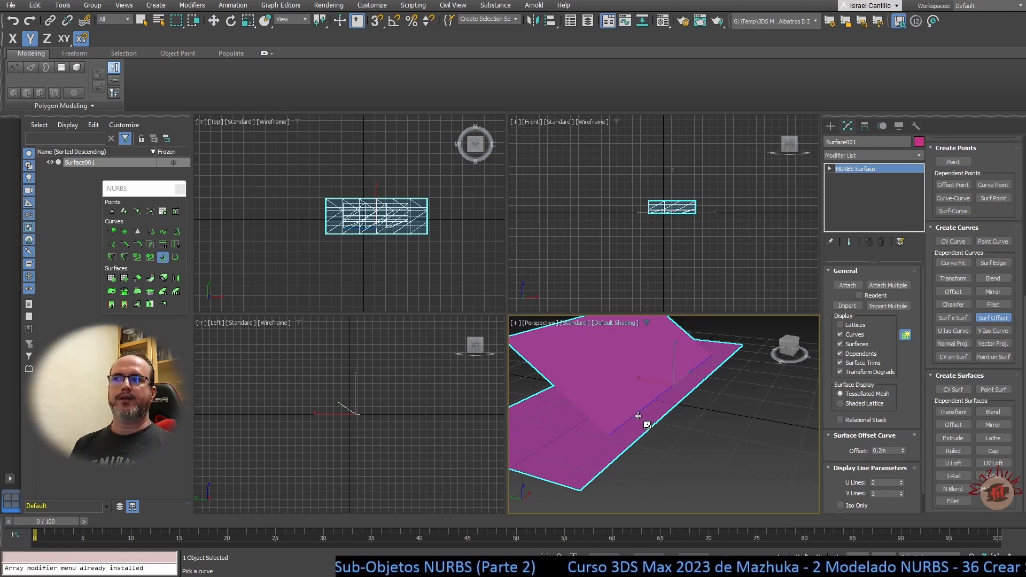
click(638, 415)
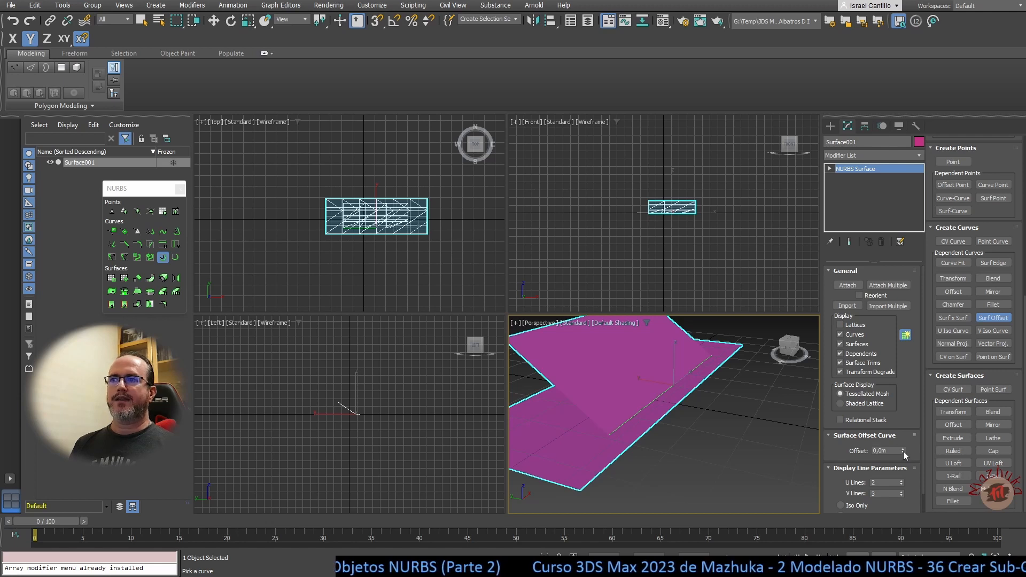
drag(903, 451, 902, 448)
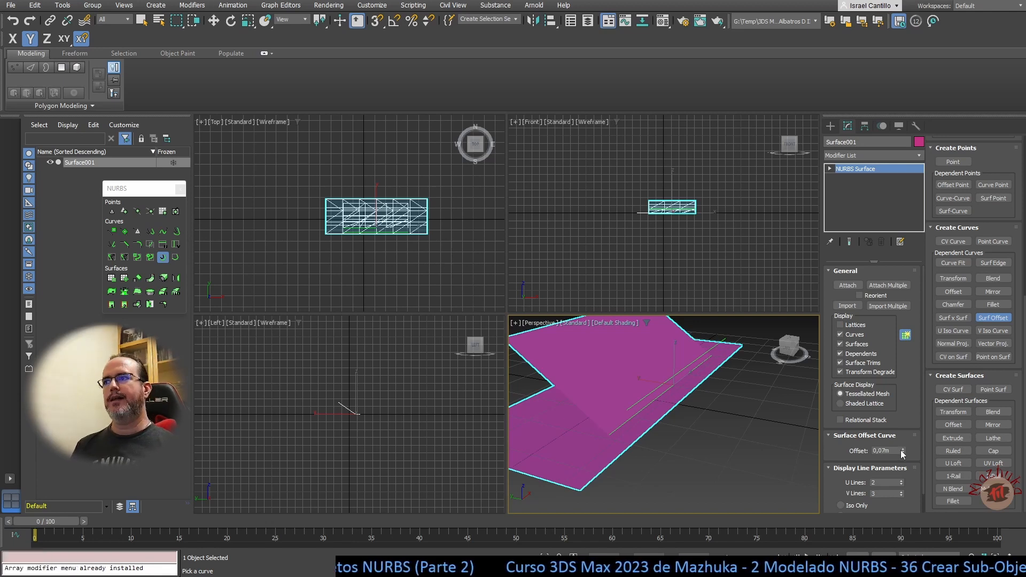
drag(901, 450, 910, 443)
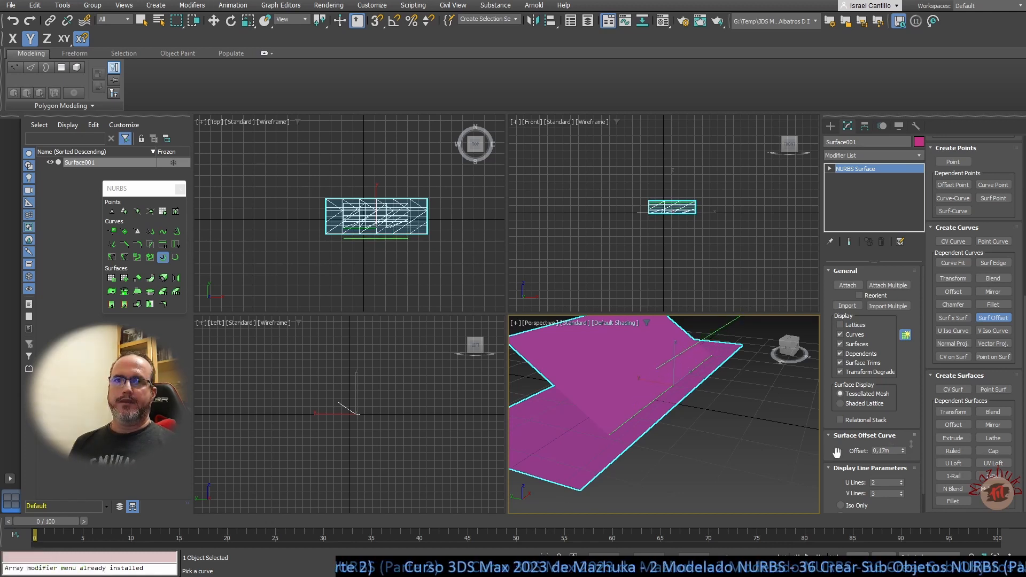